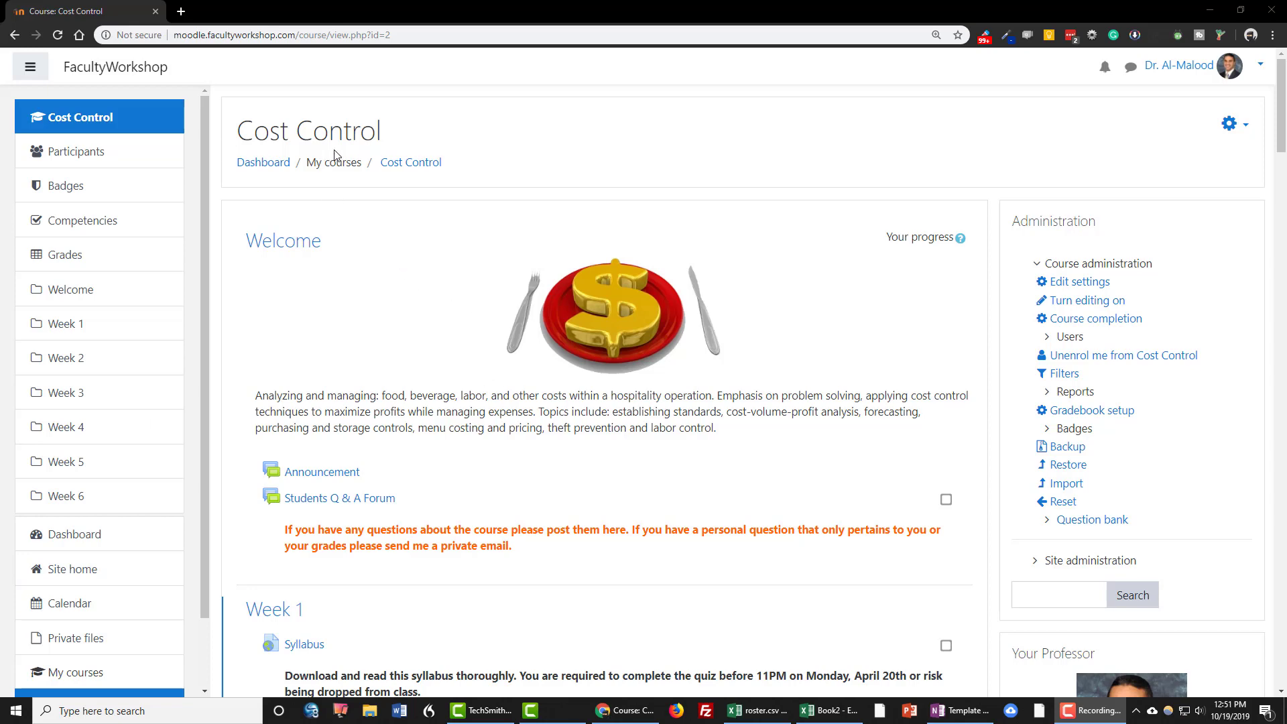
- Open the Cost Control Grader report and highlight its empty 'All participants: 0/0' count
{"action": "scroll", "coordinate": [374, 255], "scroll_direction": "down", "scroll_amount": 5}
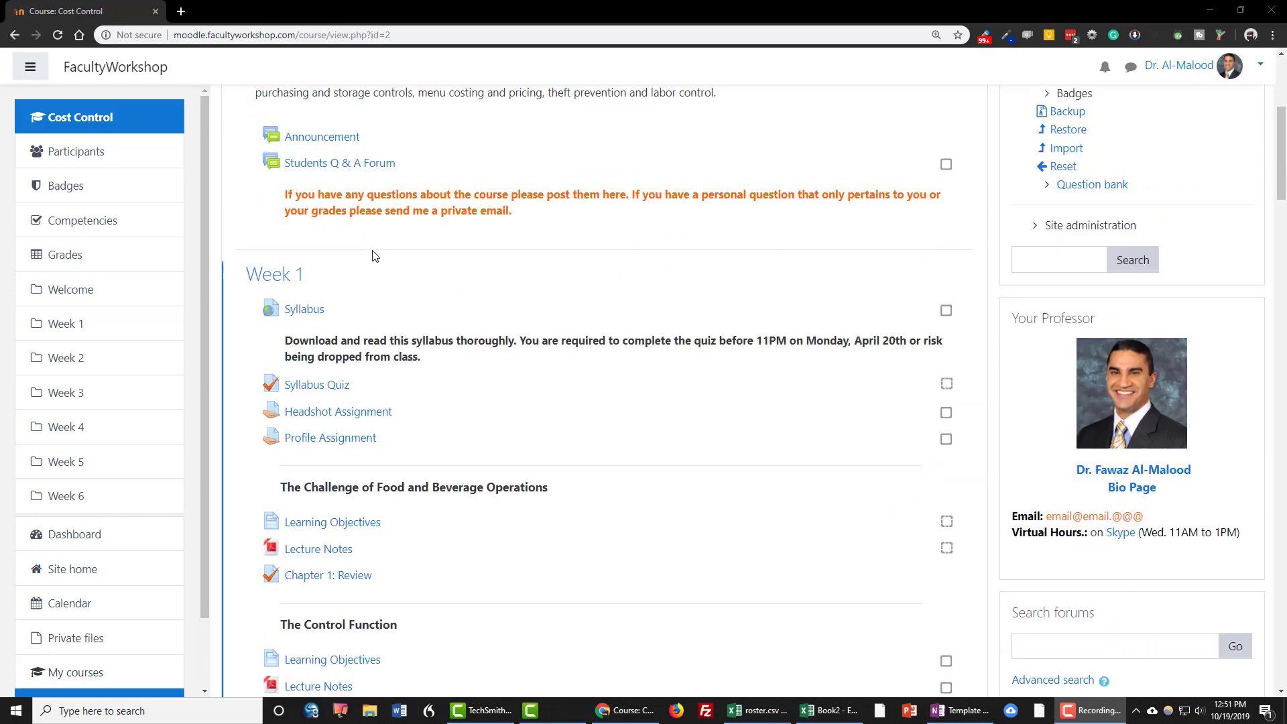
{"action": "scroll", "coordinate": [537, 382], "scroll_direction": "up", "scroll_amount": 4}
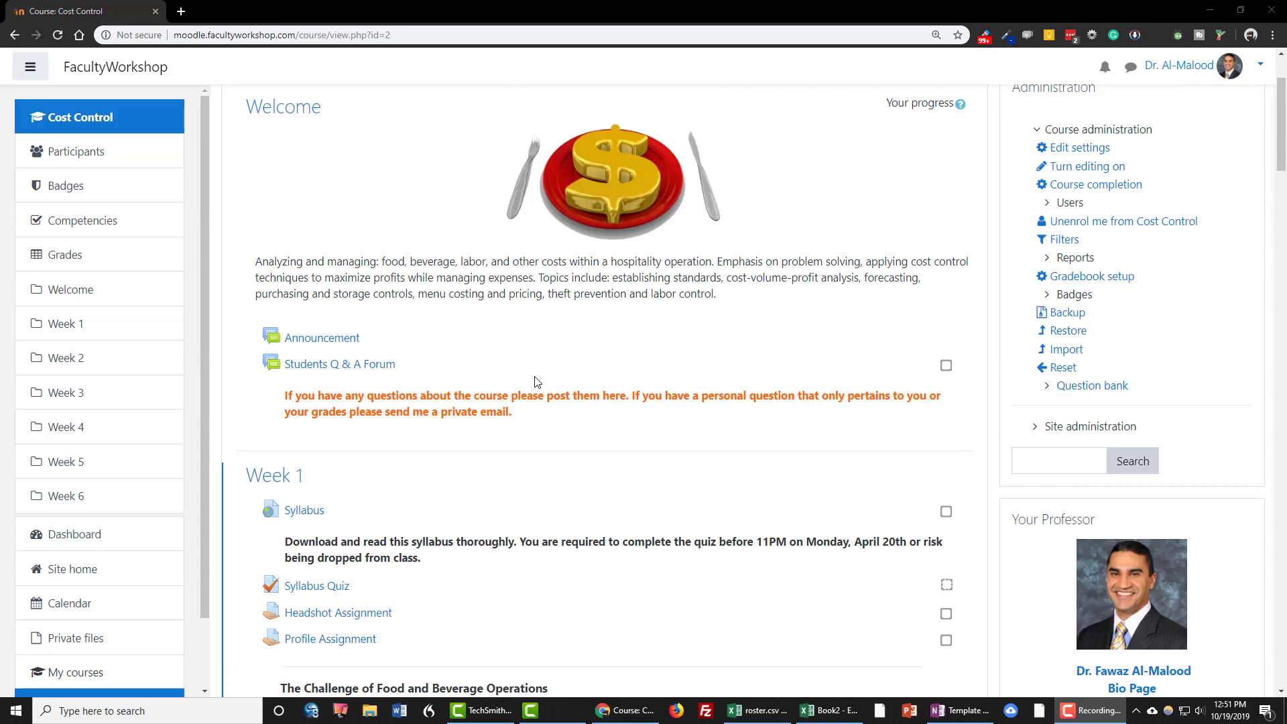
{"action": "left_click", "coordinate": [87, 255]}
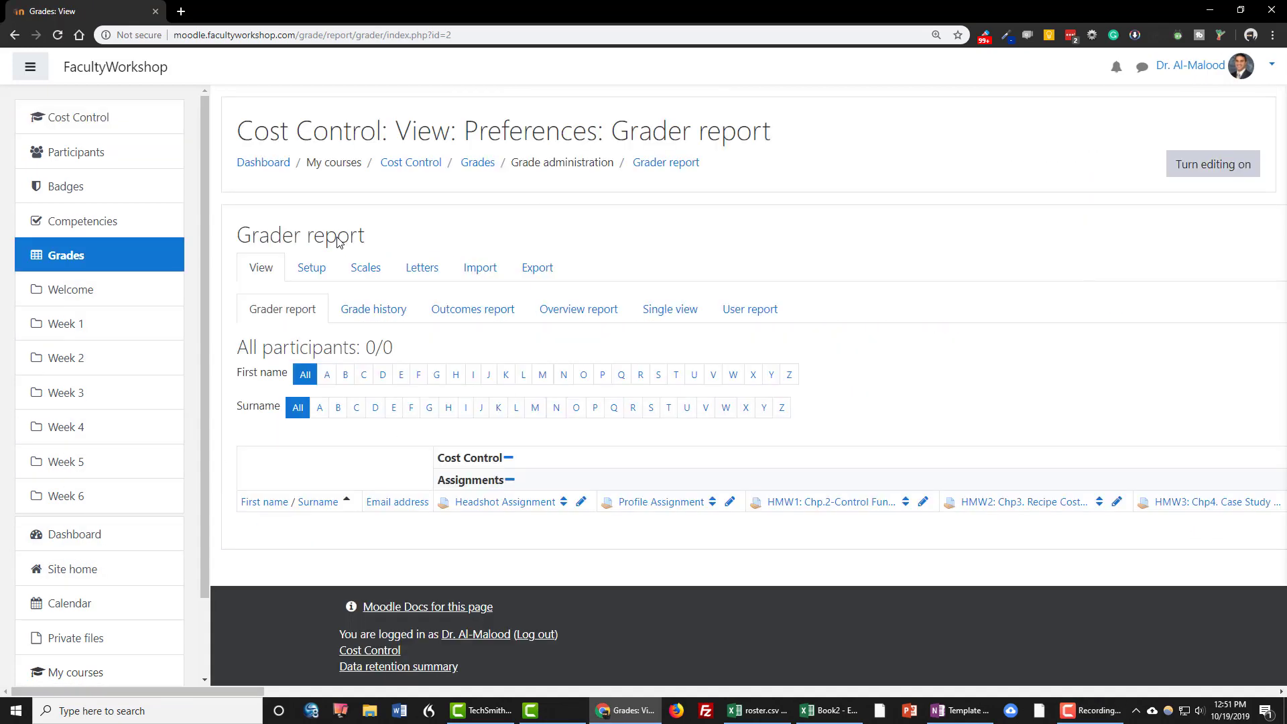
{"action": "left_click_drag", "start_coordinate": [394, 348], "coordinate": [242, 347]}
{"action": "left_click", "coordinate": [720, 228]}
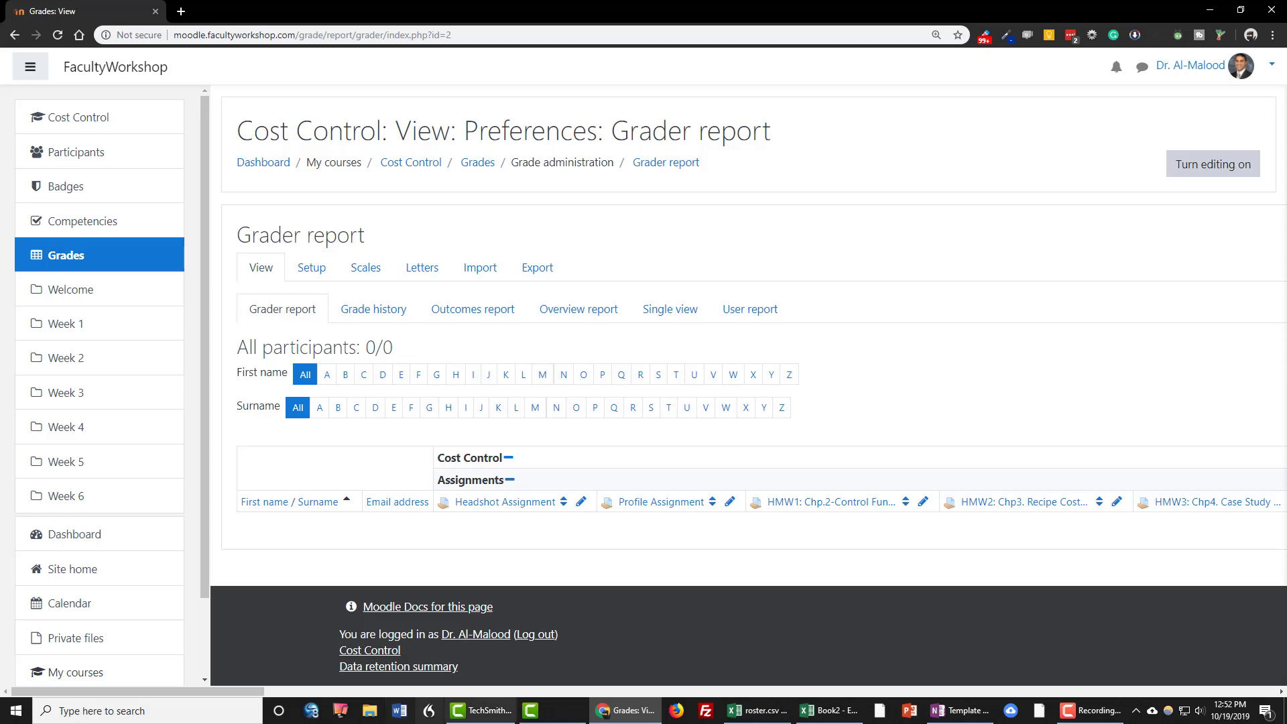
- In a blank Excel workbook, enter the username, firstname and lastname headers in A1–C1
{"action": "left_click", "coordinate": [829, 711]}
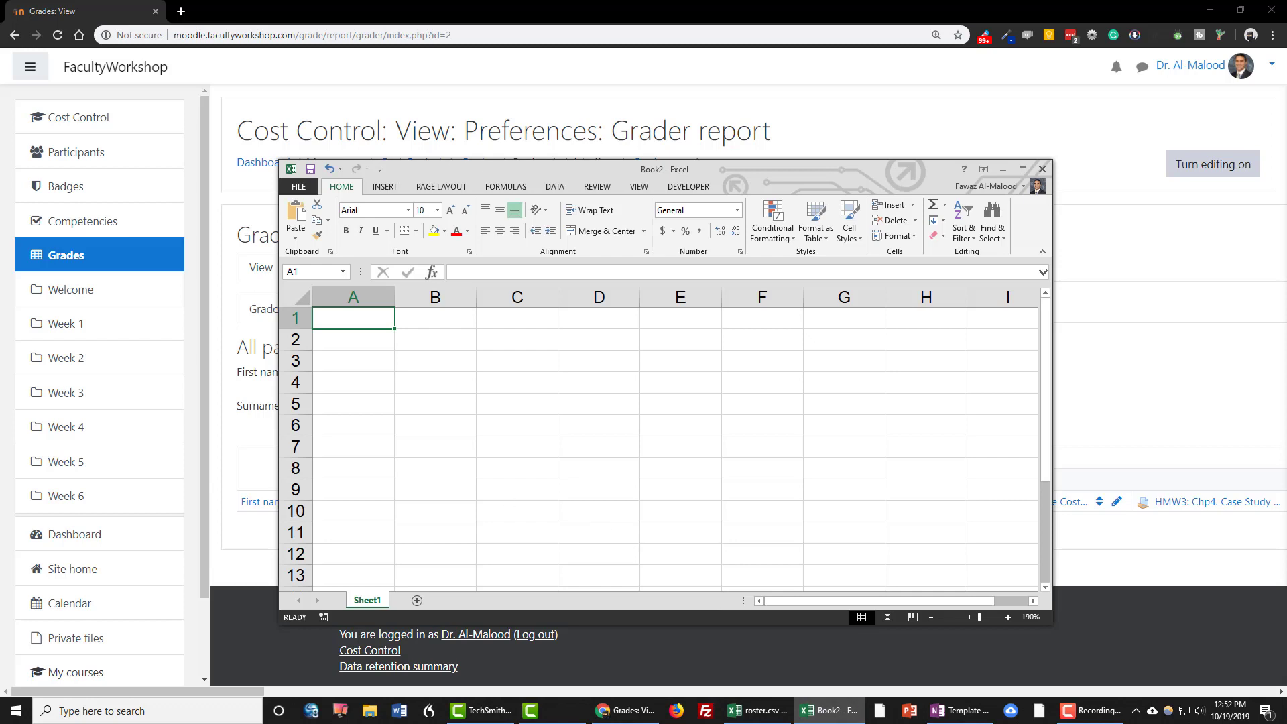
{"action": "left_click", "coordinate": [750, 715]}
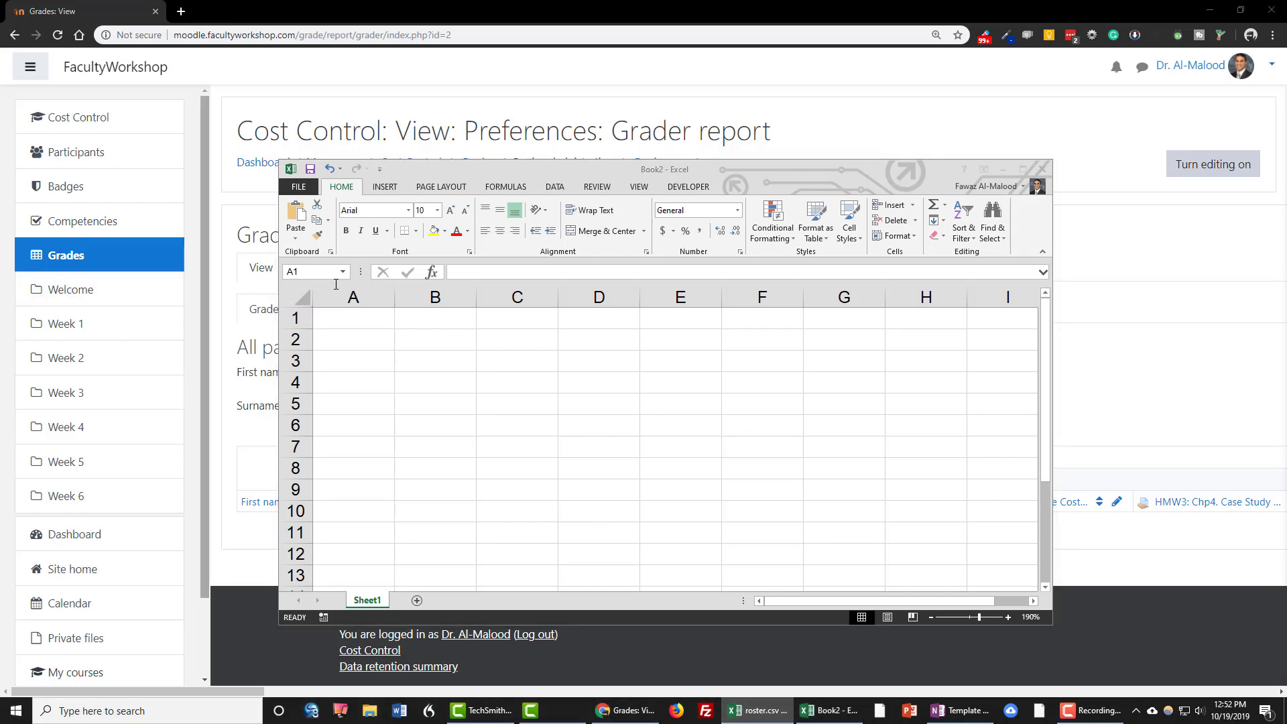
{"action": "left_click", "coordinate": [370, 315]}
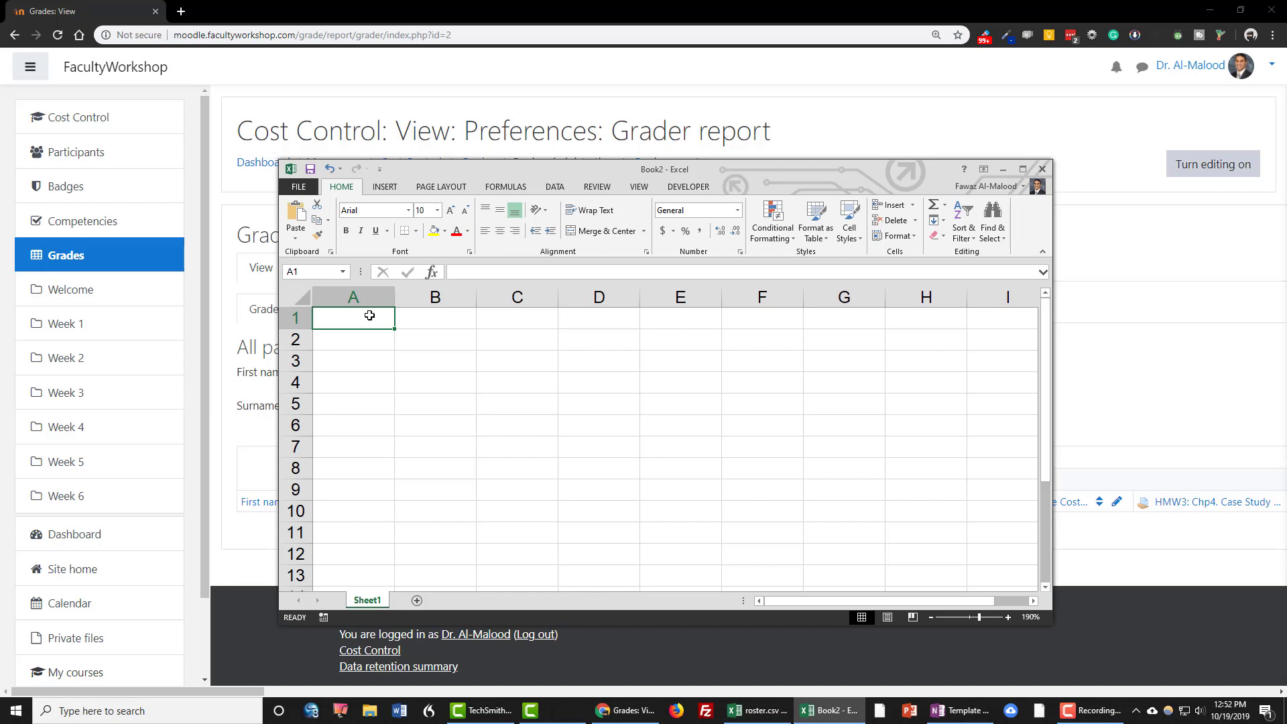
{"action": "type", "text": "user"}
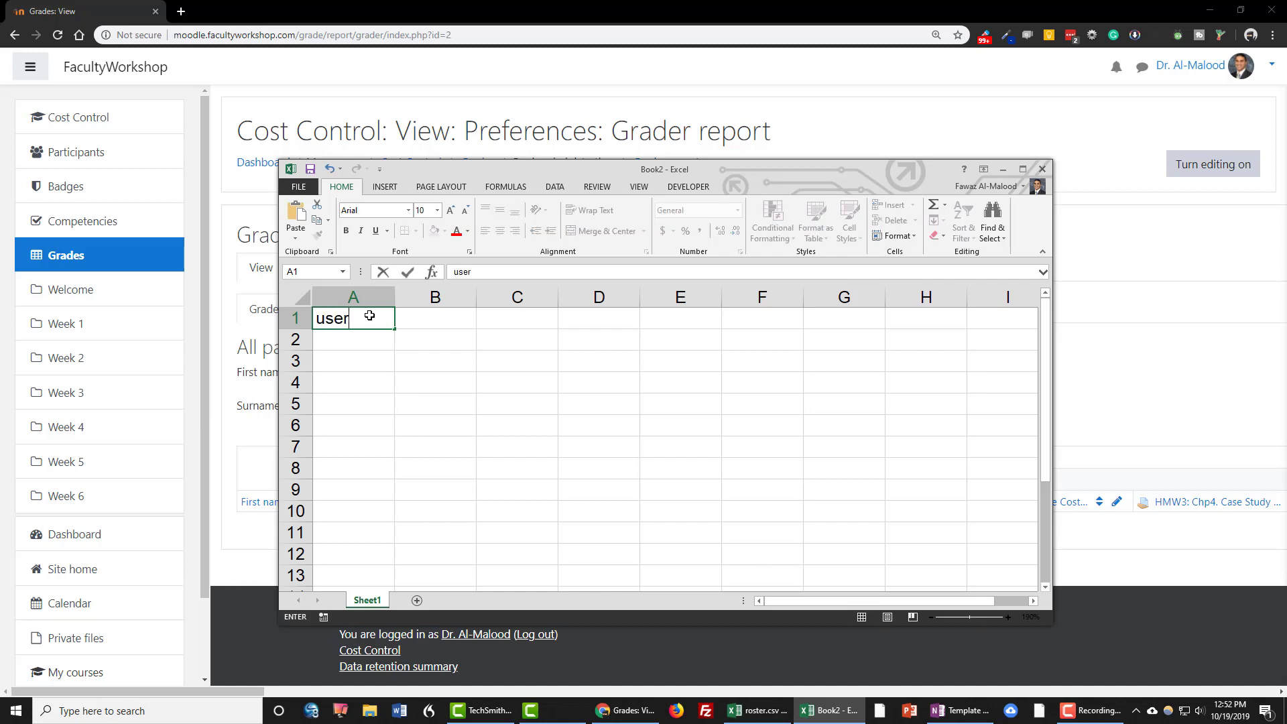
{"action": "type", "text": "name"}
{"action": "key", "text": "Tab"}
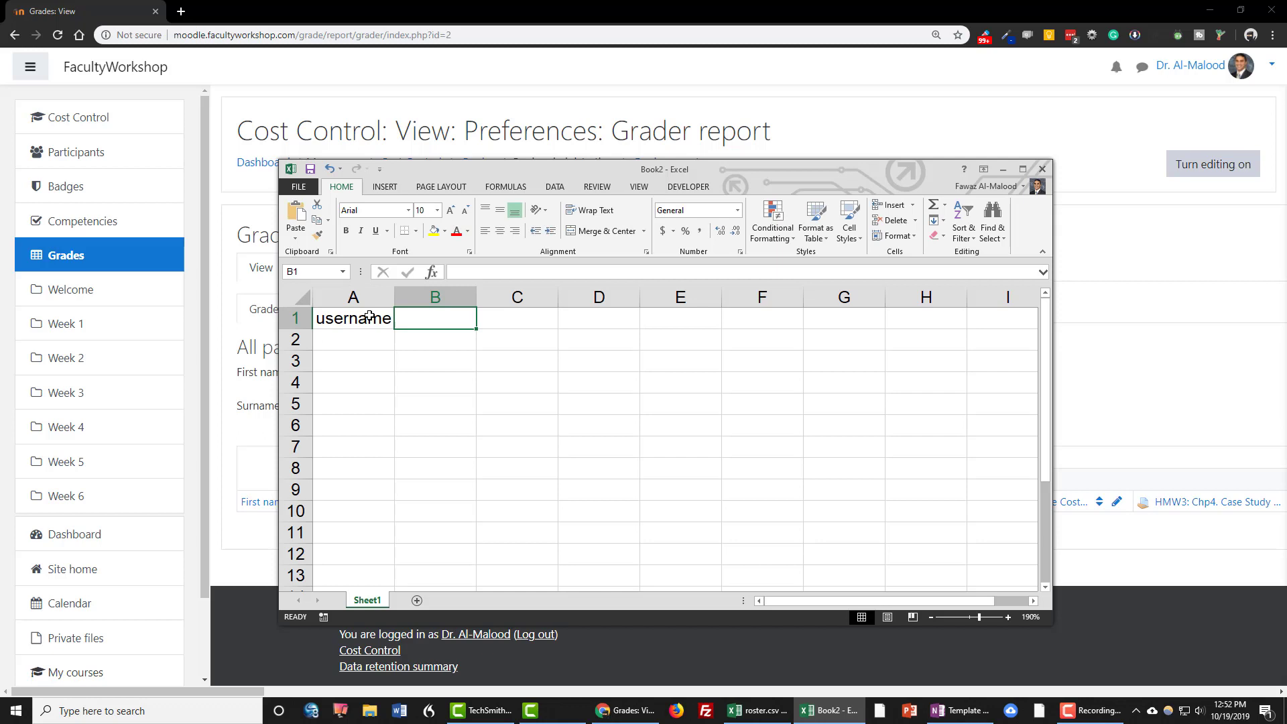
{"action": "type", "text": "firstname"}
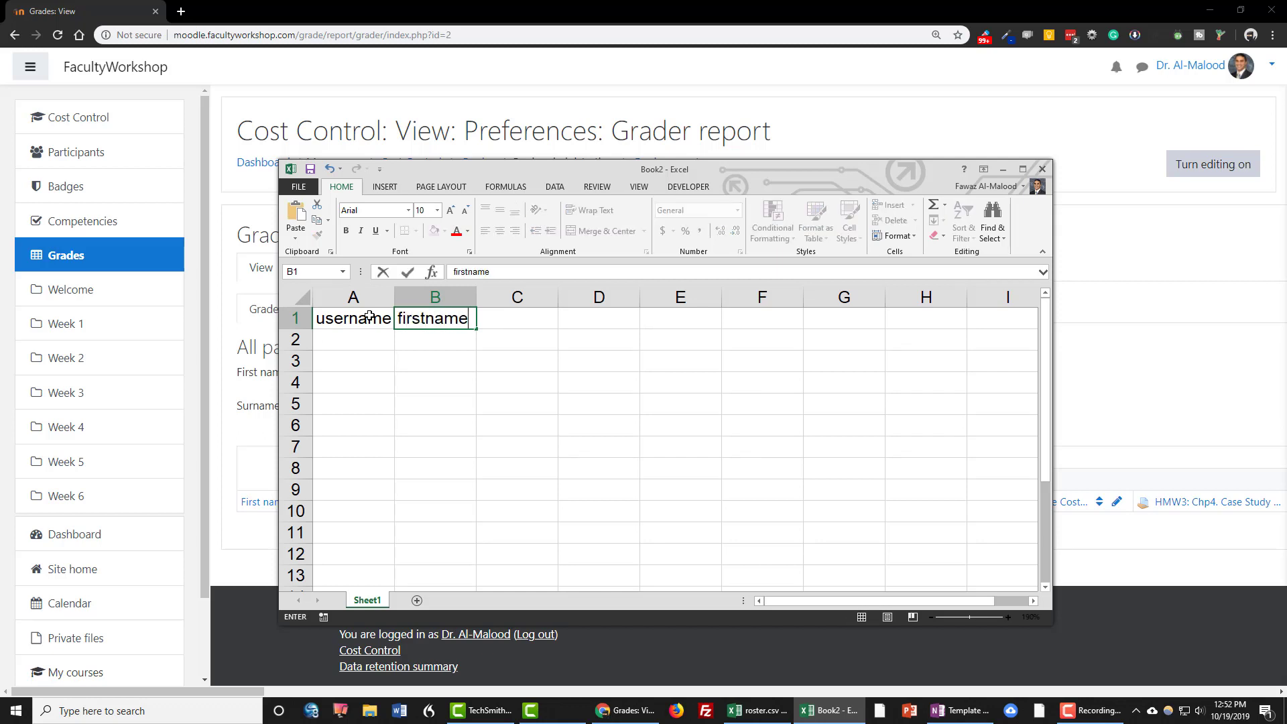
{"action": "key", "text": "Tab"}
{"action": "type", "text": "lastnam"}
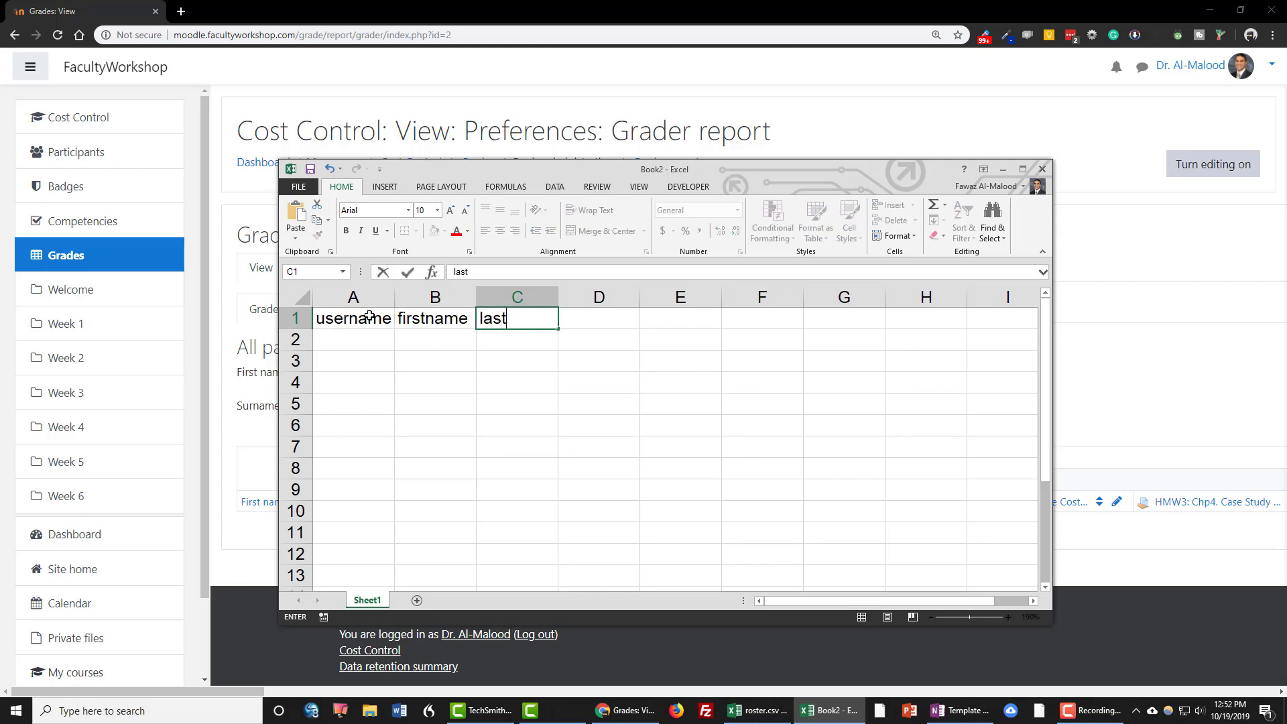
{"action": "key", "text": "Tab"}
- Add the email, course1 and role1 headers in D1–F1, then switch to roster.csv
{"action": "type", "text": "em"}
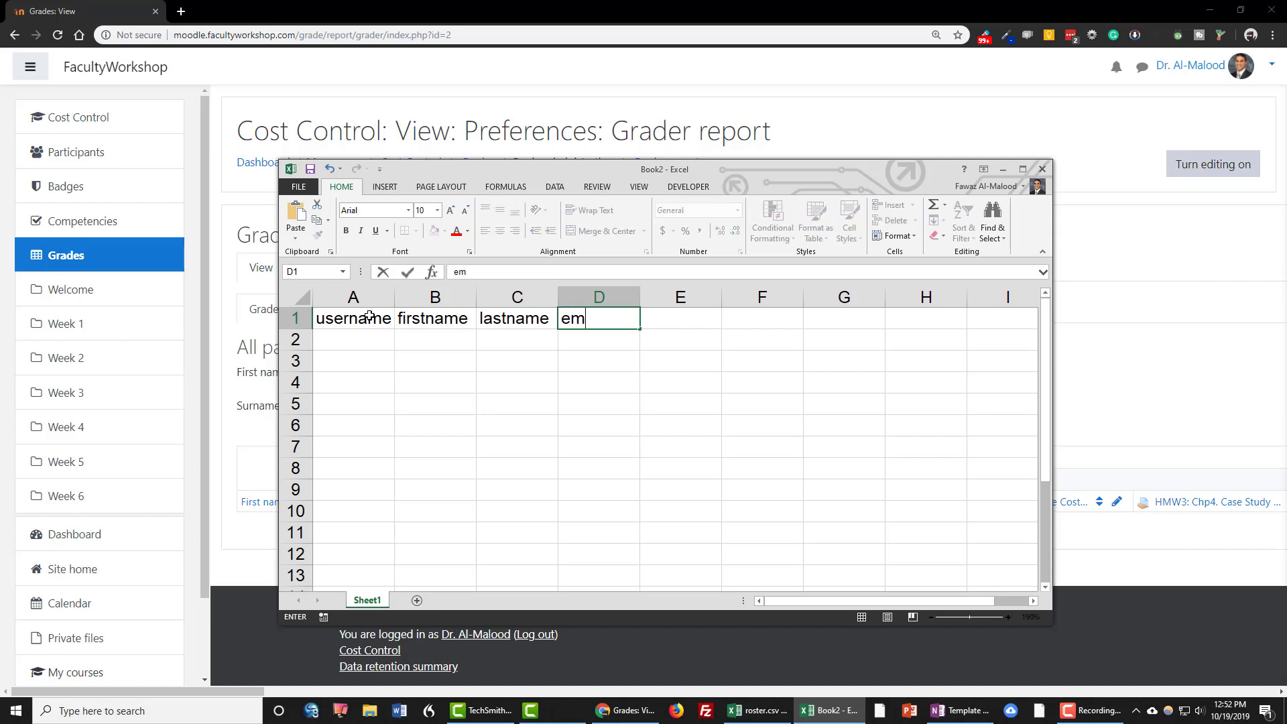
{"action": "key", "text": "Tab"}
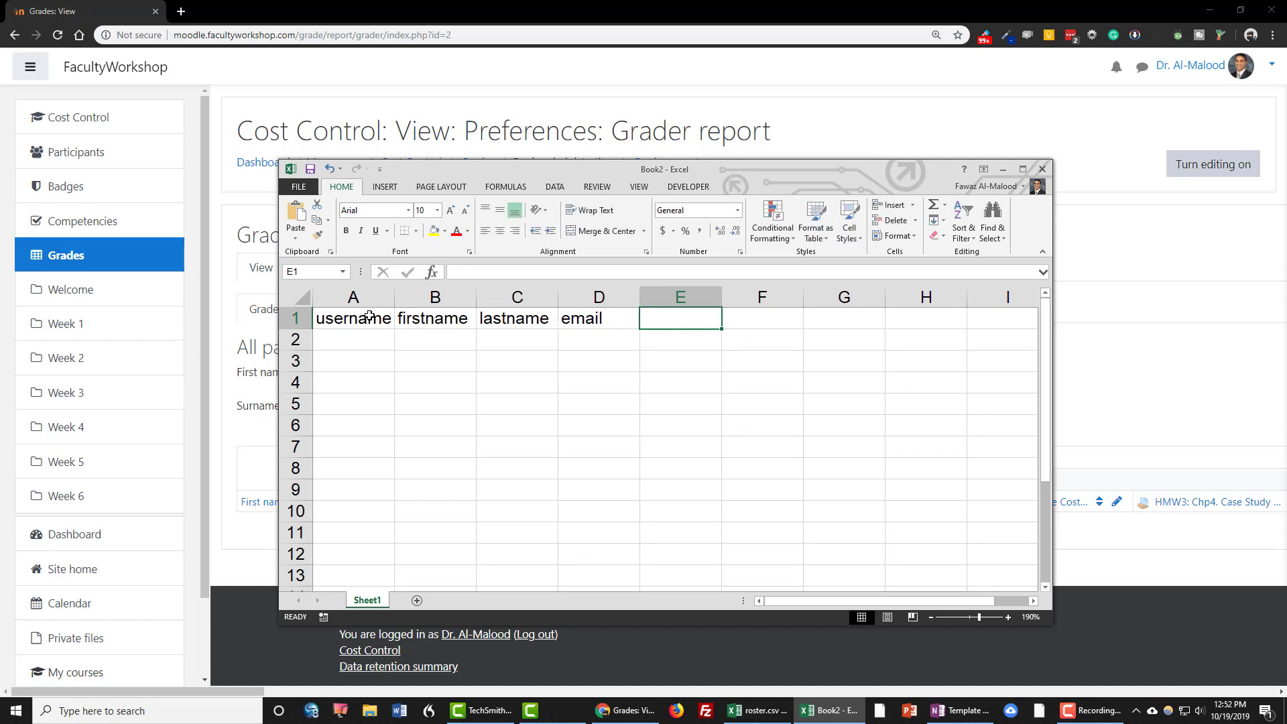
{"action": "type", "text": "cour"}
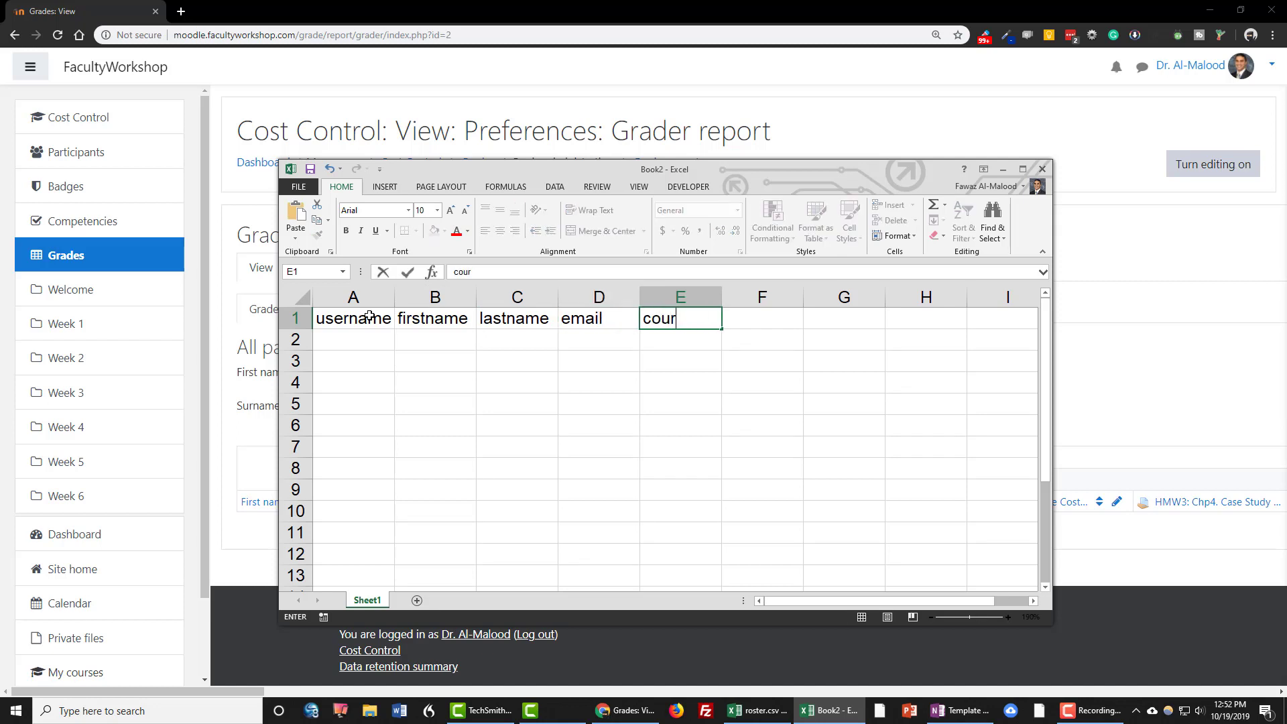
{"action": "type", "text": "se1"}
{"action": "key", "text": "Tab"}
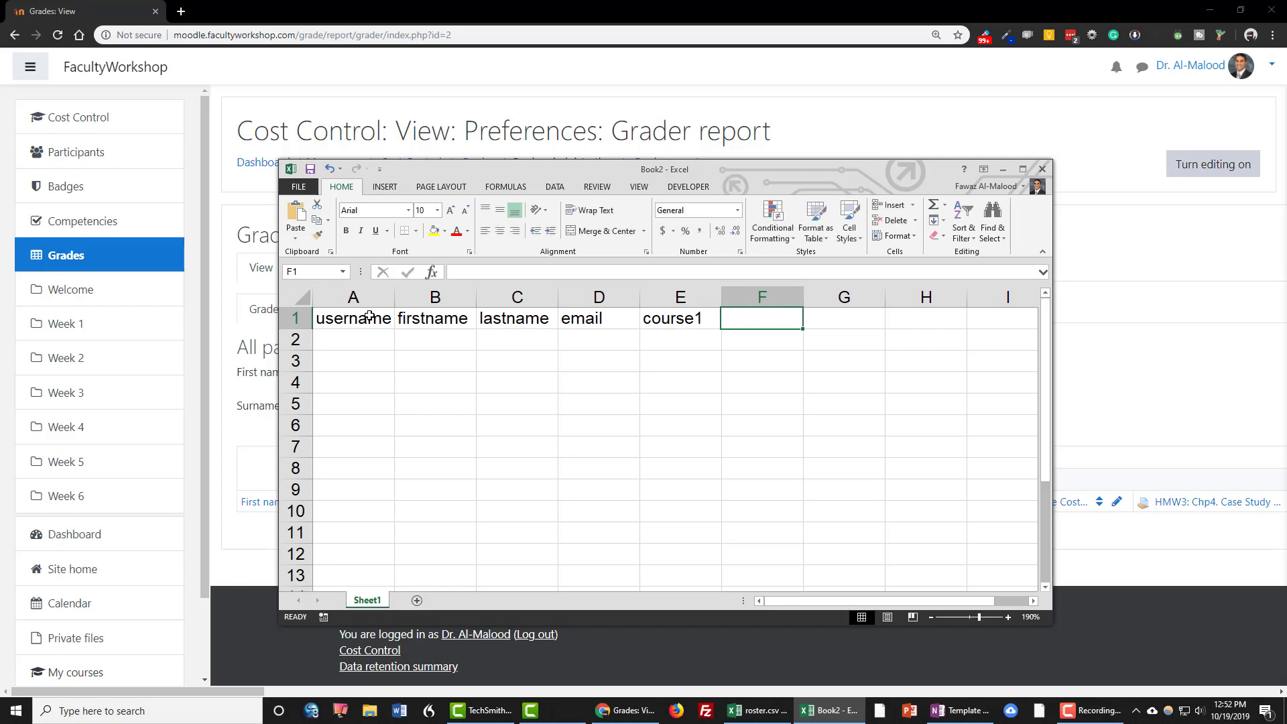
{"action": "type", "text": "role"}
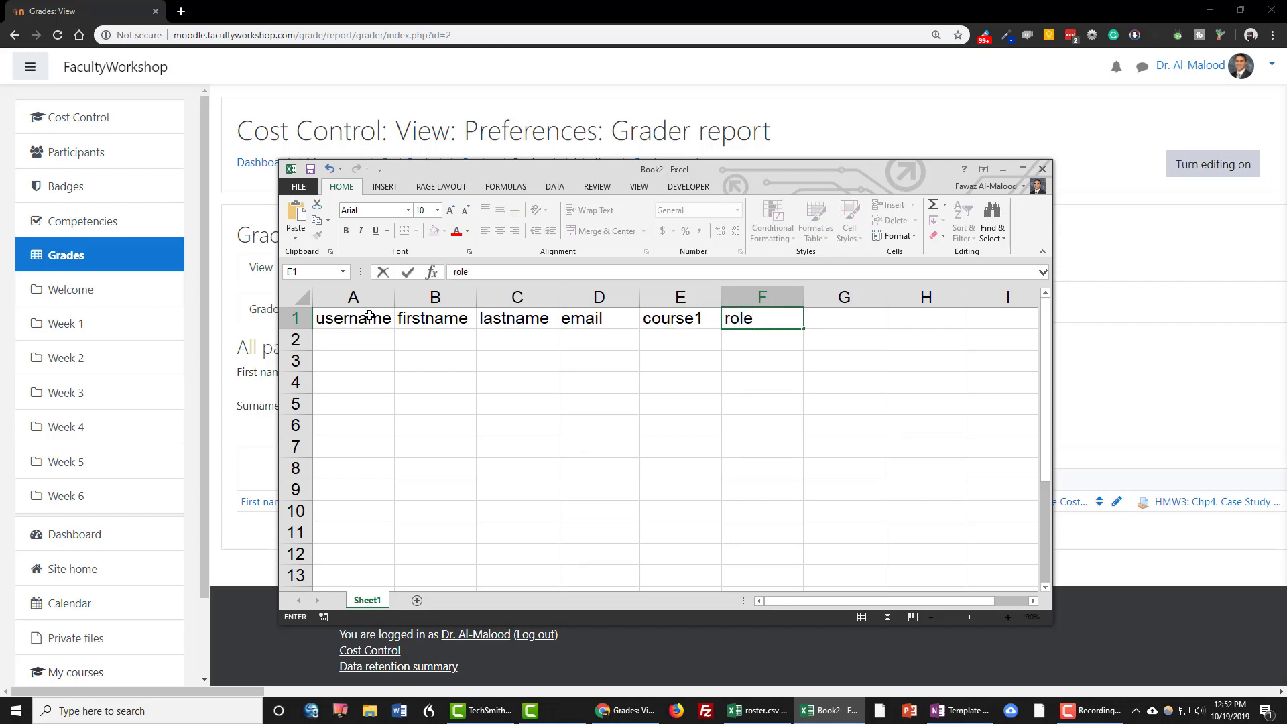
{"action": "key", "text": "Left"}
{"action": "key", "text": "Left"}
{"action": "key", "text": "Left"}
{"action": "key", "text": "Left"}
{"action": "key", "text": "Left"}
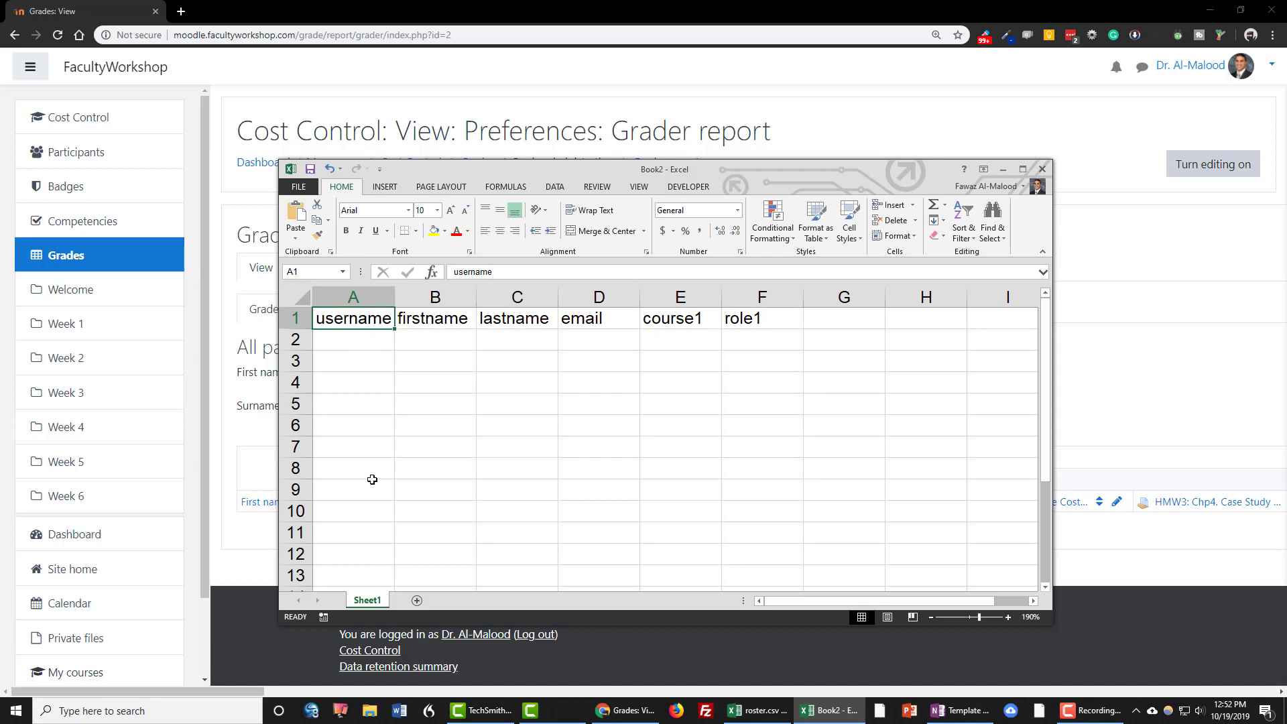
{"action": "key", "text": "alt+Tab"}
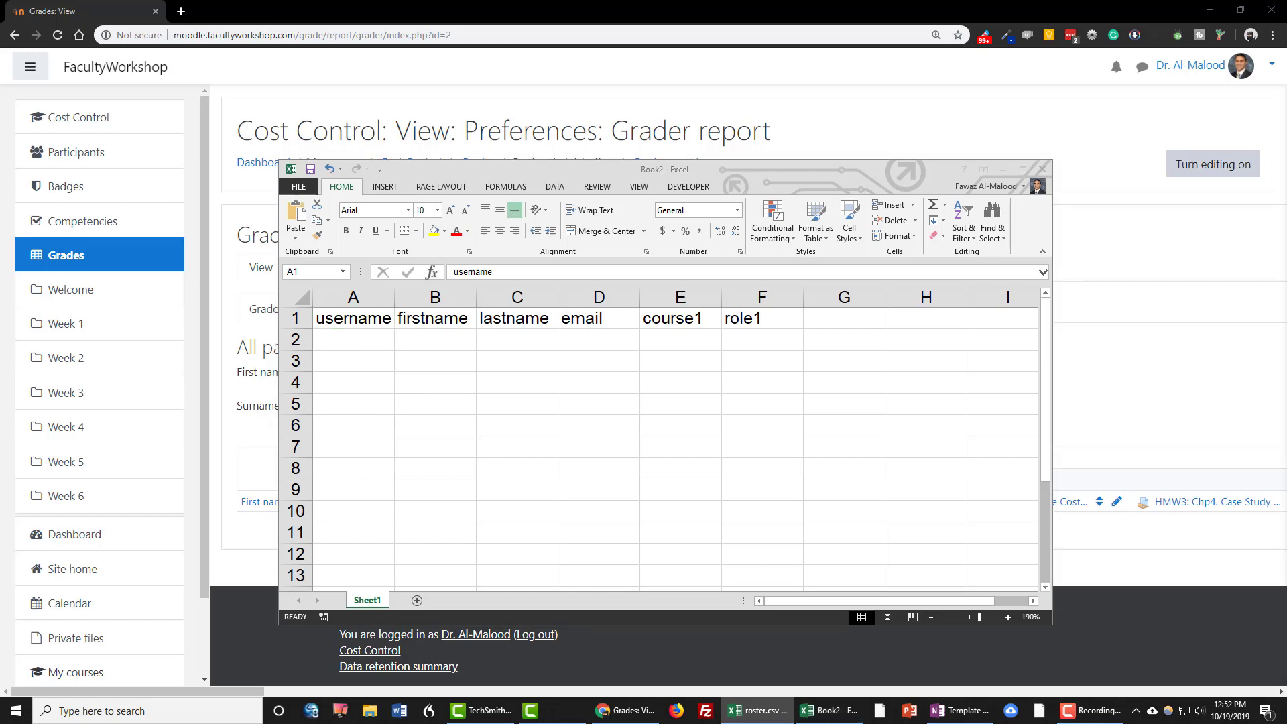
- Bring the ten student rows under the headers and select them
{"action": "key", "text": "alt+Tab"}
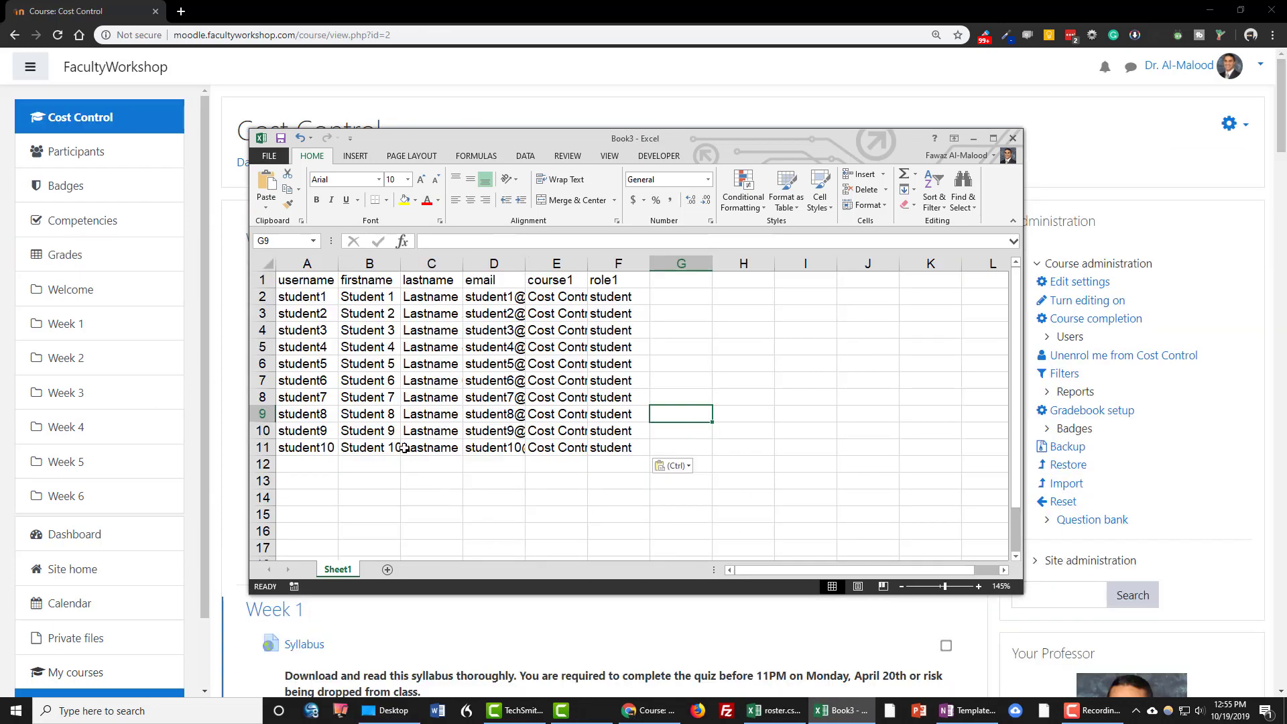
{"action": "left_click_drag", "start_coordinate": [300, 297], "coordinate": [629, 444]}
{"action": "scroll", "coordinate": [528, 458], "scroll_direction": "up", "scroll_amount": 1}
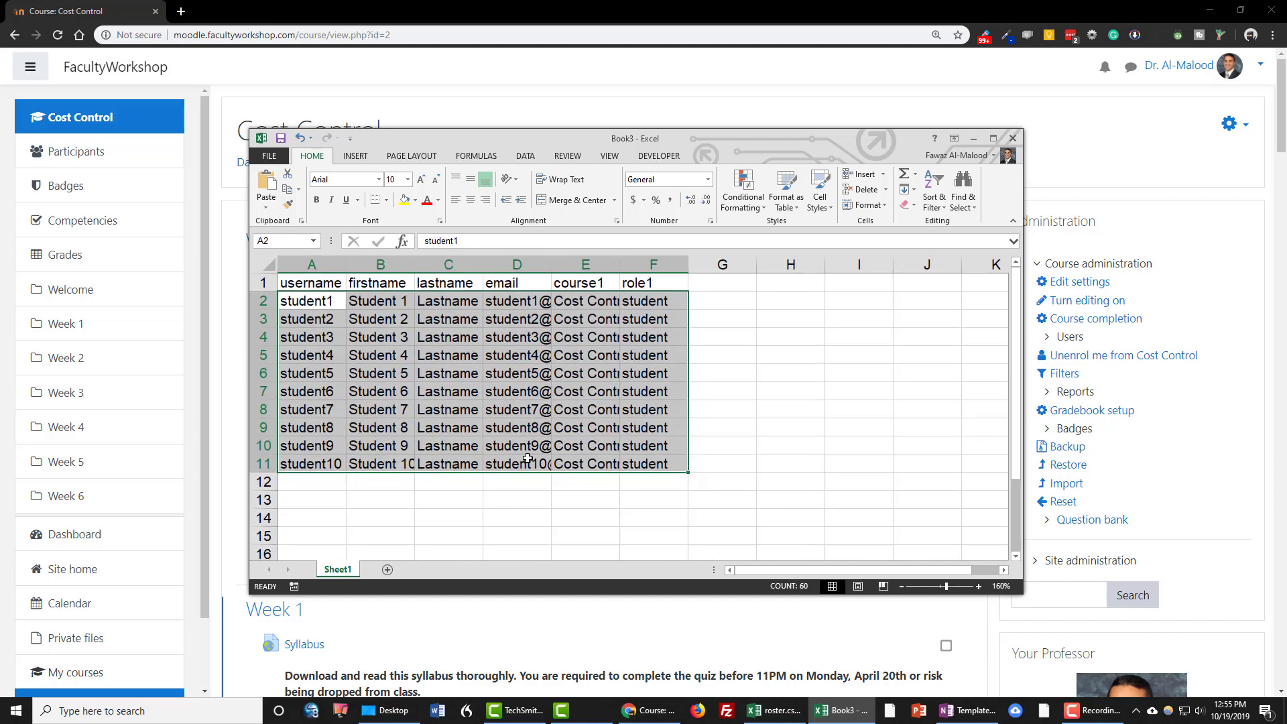
- Save the workbook to the Desktop as userlist.csv in CSV (Comma delimited) format
{"action": "left_click", "coordinate": [269, 155]}
{"action": "left_click", "coordinate": [291, 288]}
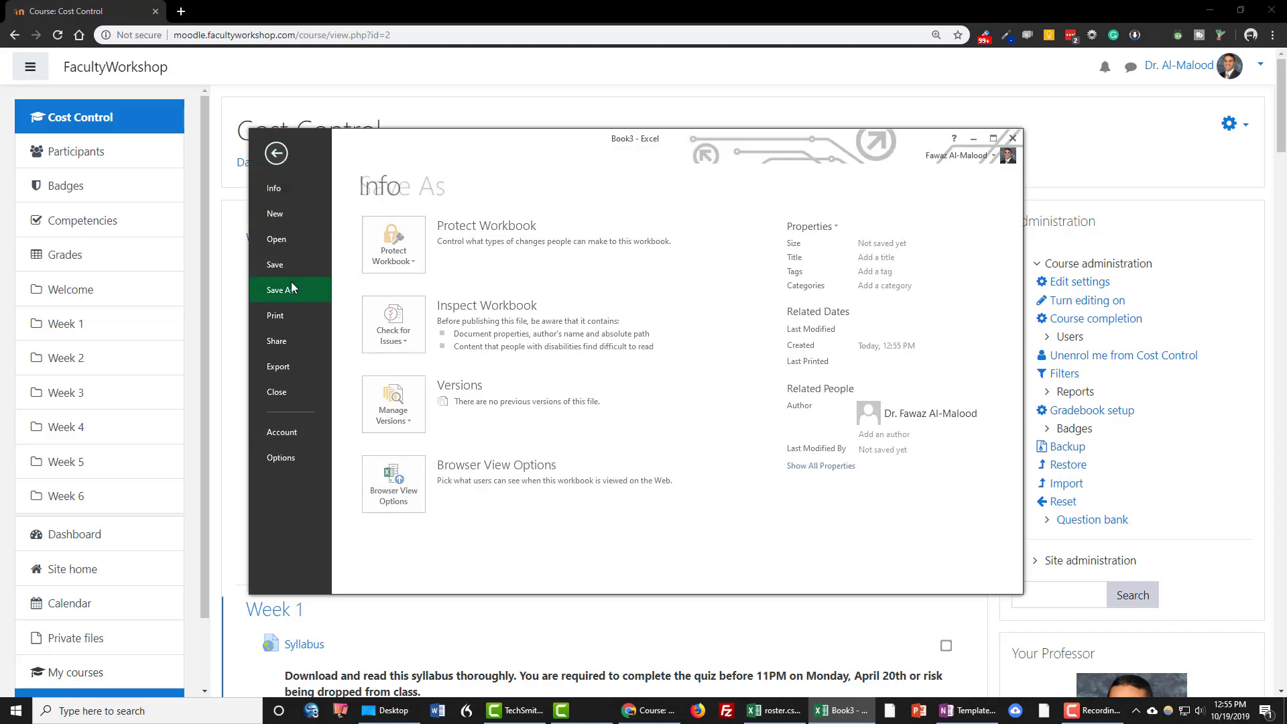
{"action": "left_click", "coordinate": [420, 277]}
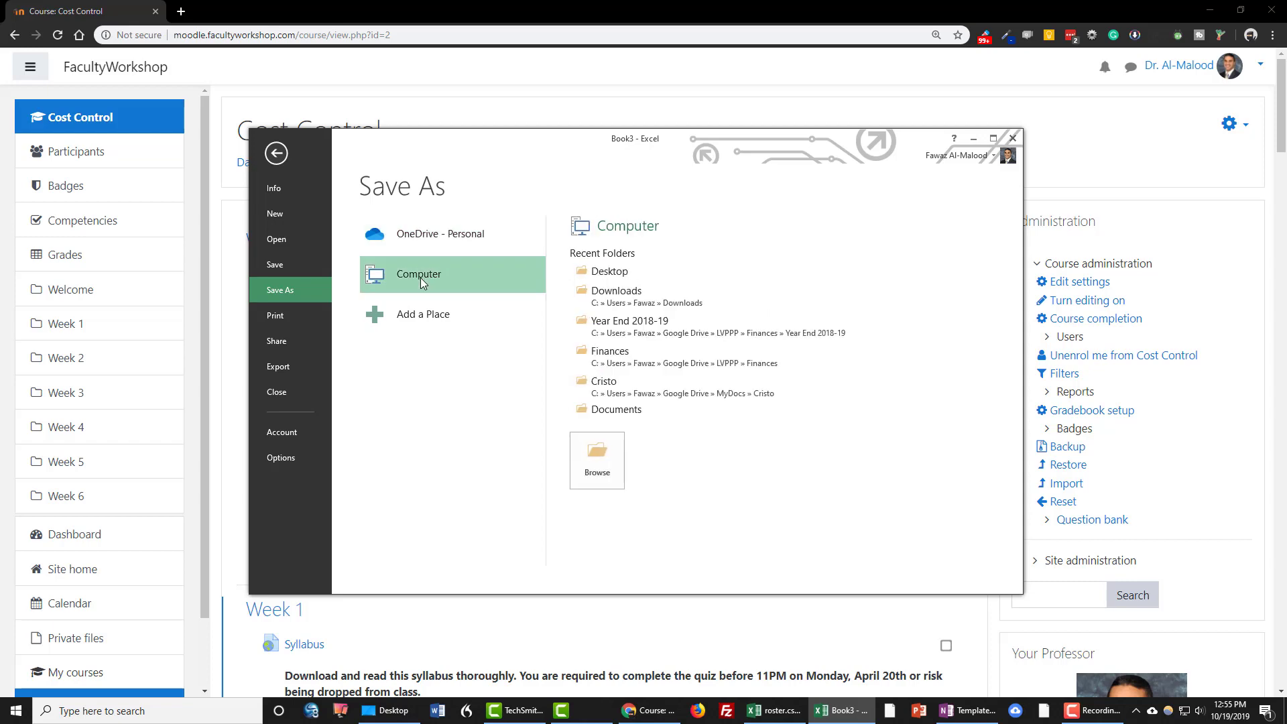
{"action": "left_click", "coordinate": [607, 272]}
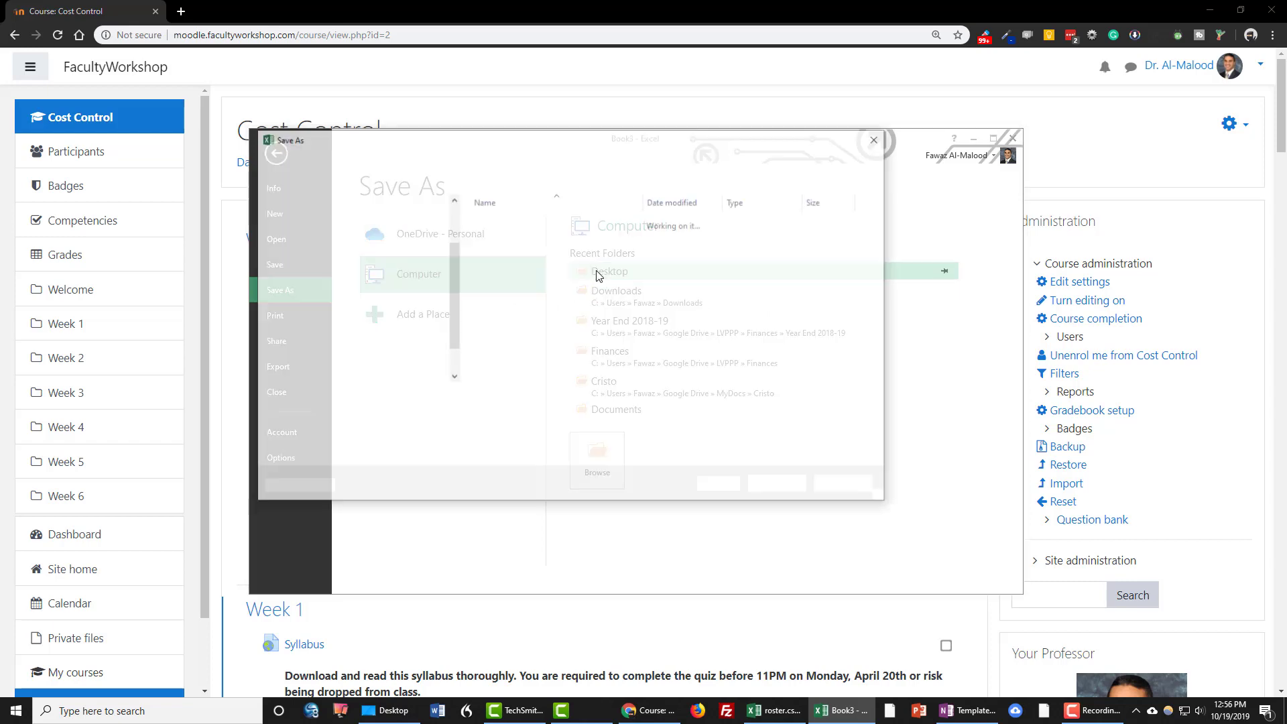
{"action": "left_click", "coordinate": [354, 399]}
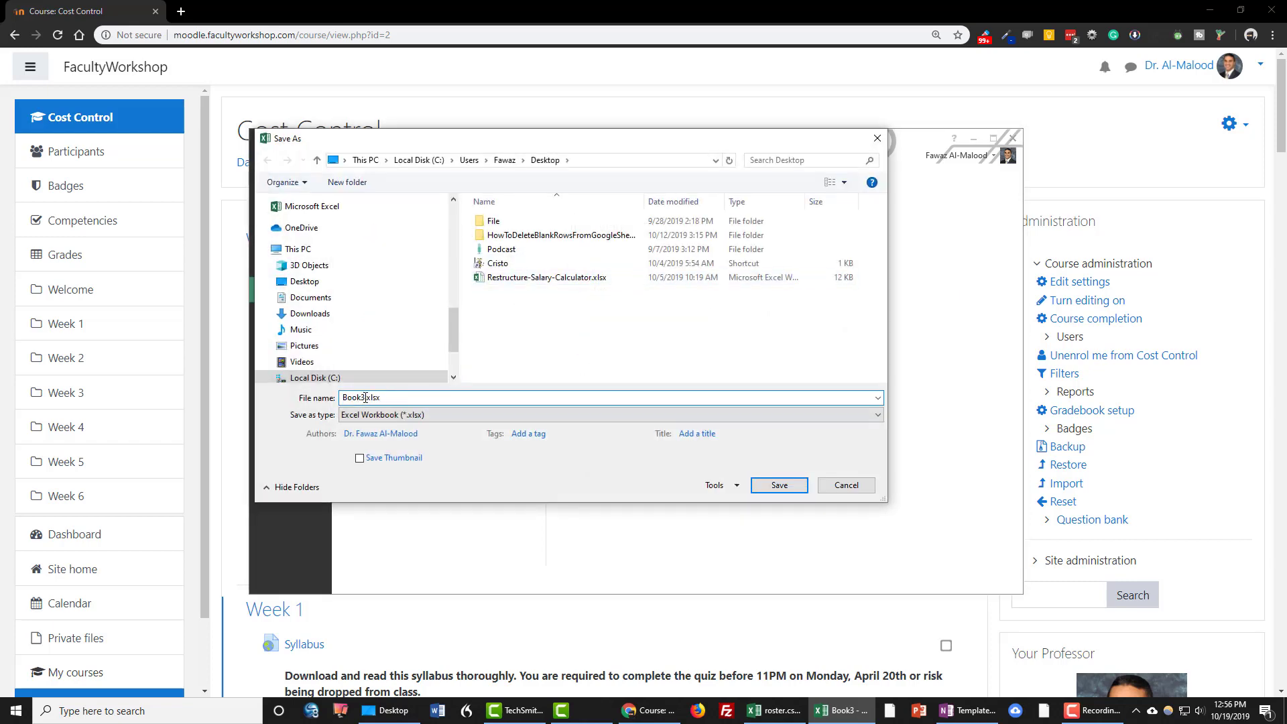
{"action": "double_click", "coordinate": [362, 397]}
{"action": "type", "text": "userlist"}
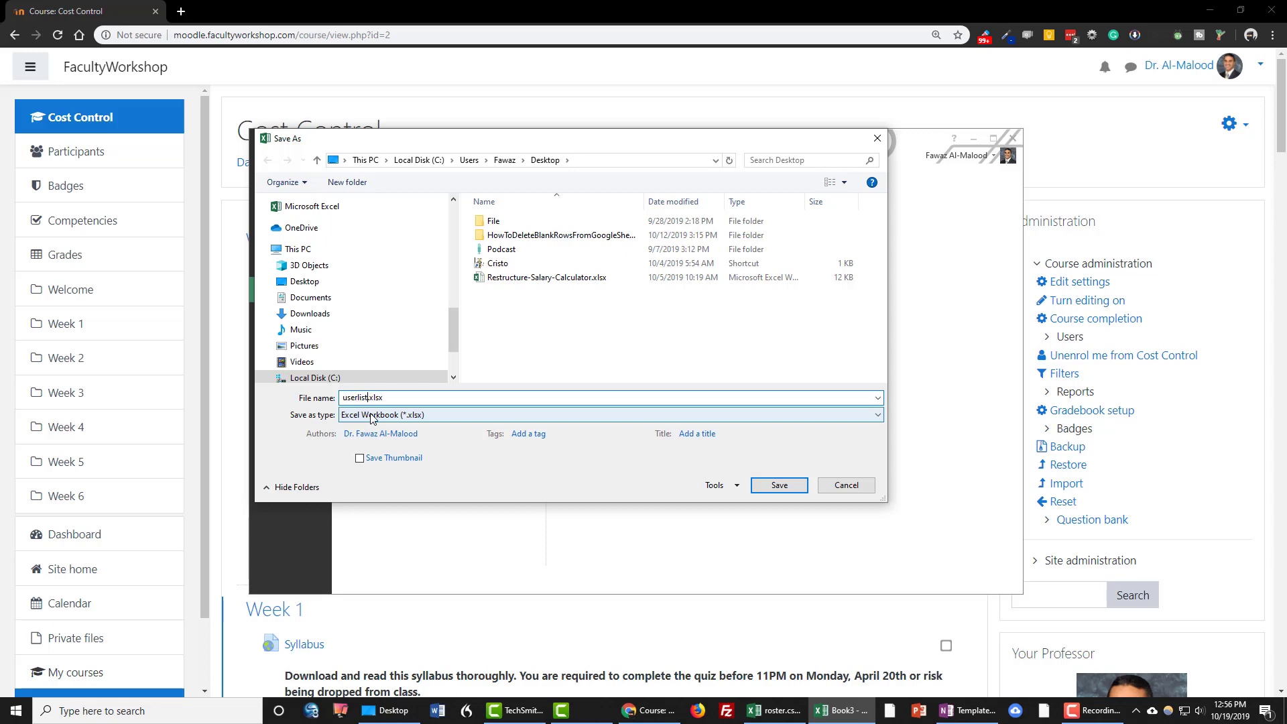
{"action": "left_click", "coordinate": [429, 422]}
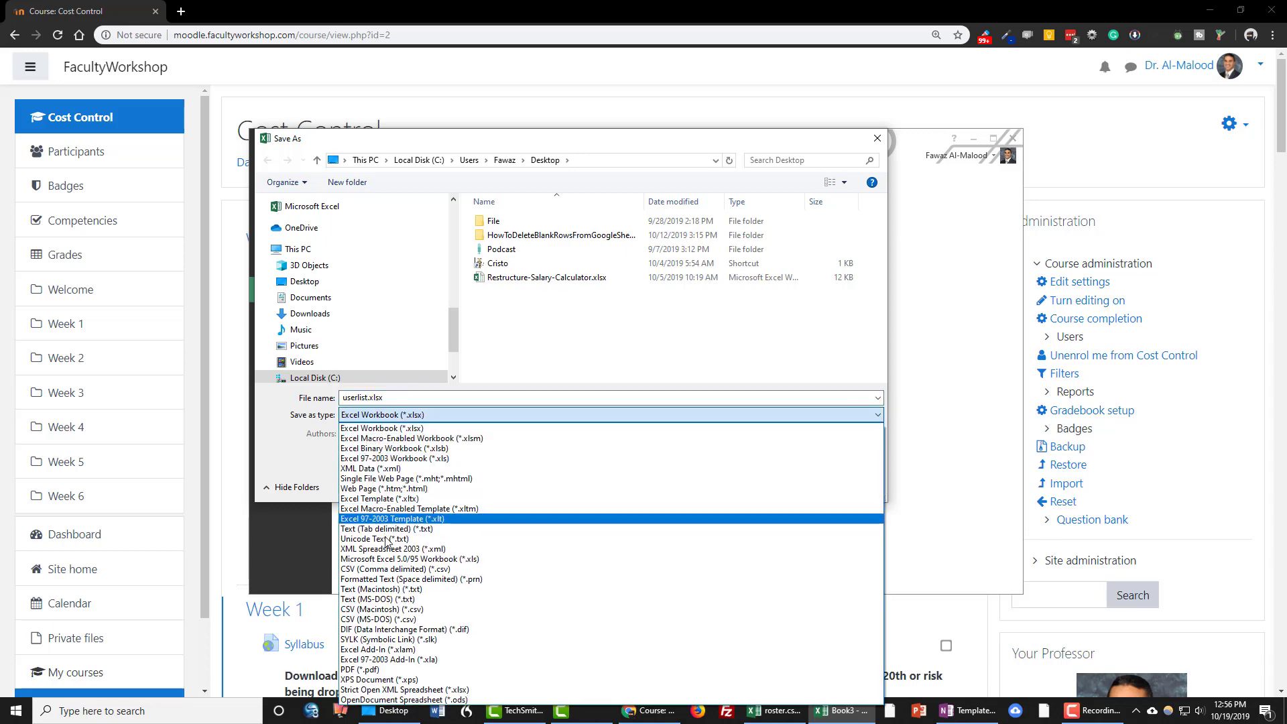
{"action": "left_click", "coordinate": [388, 569]}
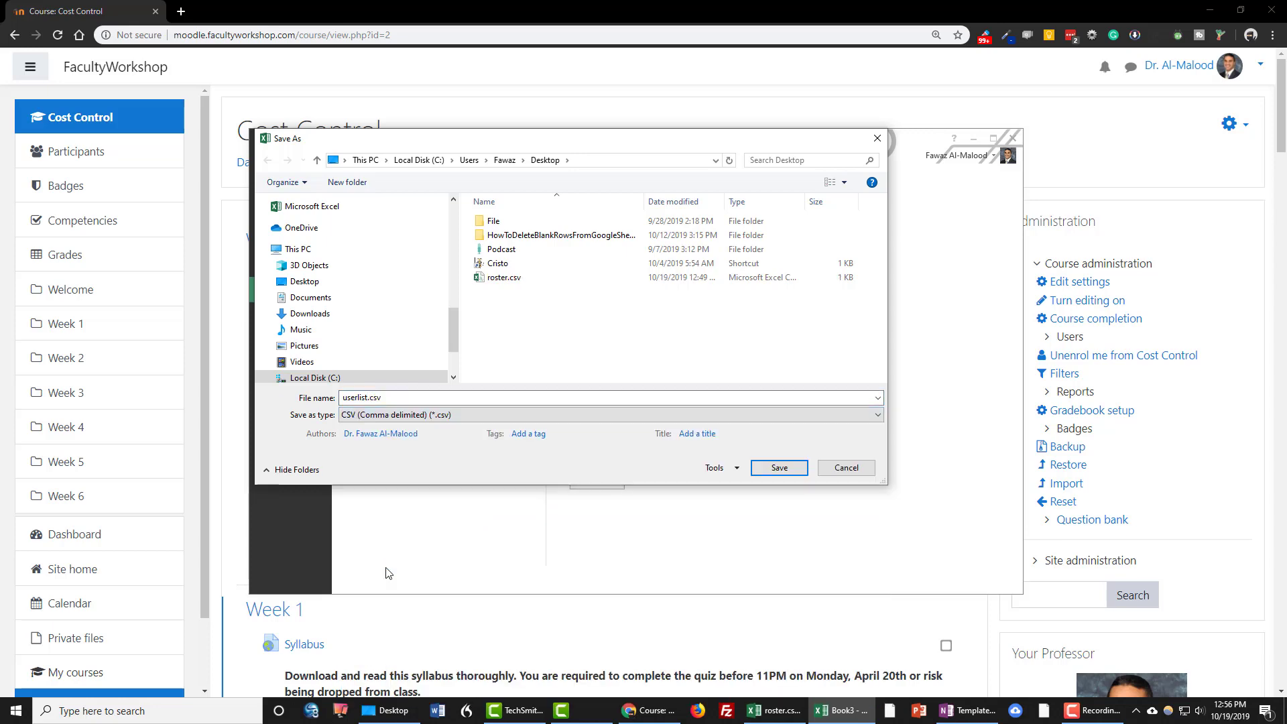
{"action": "left_click", "coordinate": [772, 469]}
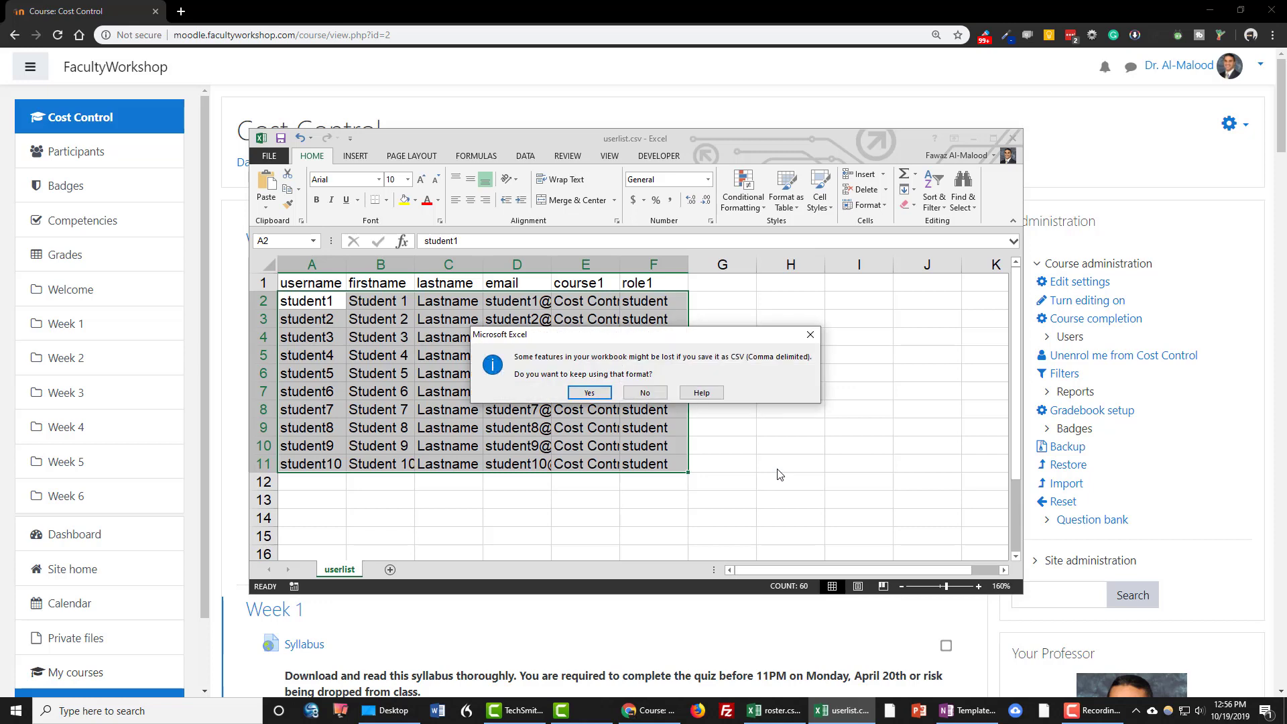
{"action": "left_click", "coordinate": [810, 334]}
- Close the workbook in Excel without saving further changes
{"action": "key", "text": "F12"}
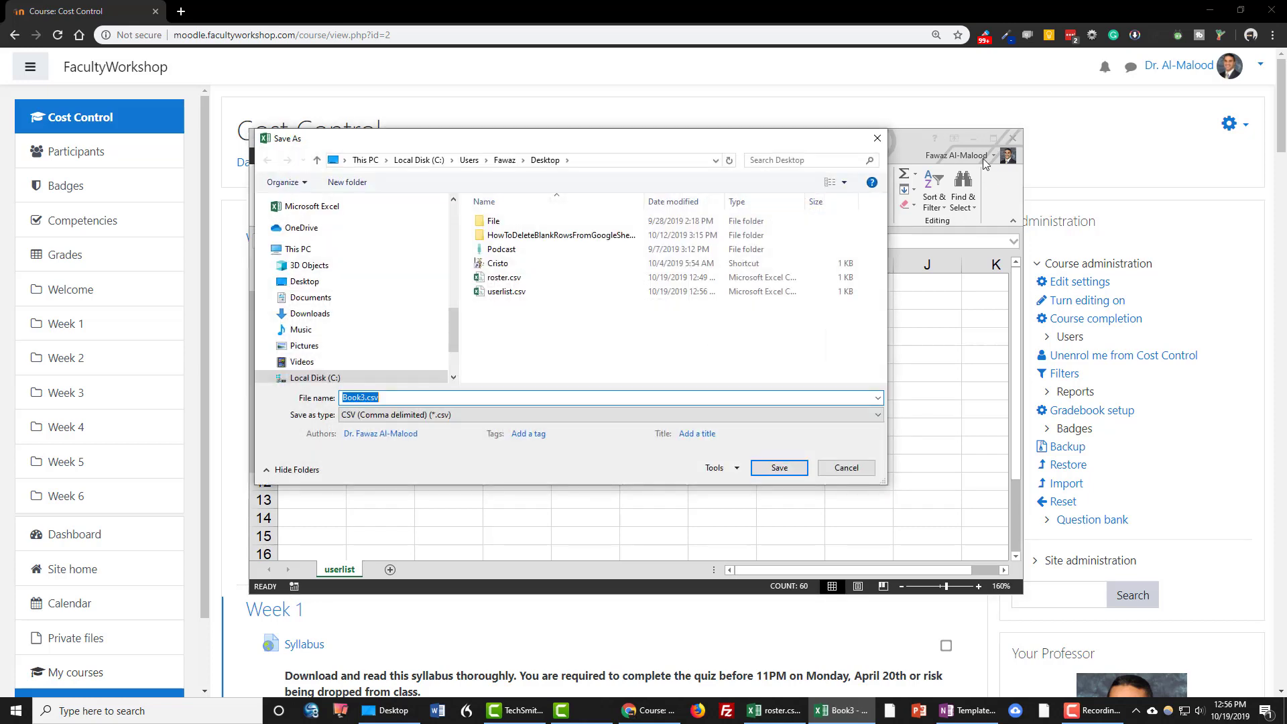
{"action": "left_click", "coordinate": [844, 468]}
{"action": "left_click", "coordinate": [1013, 139]}
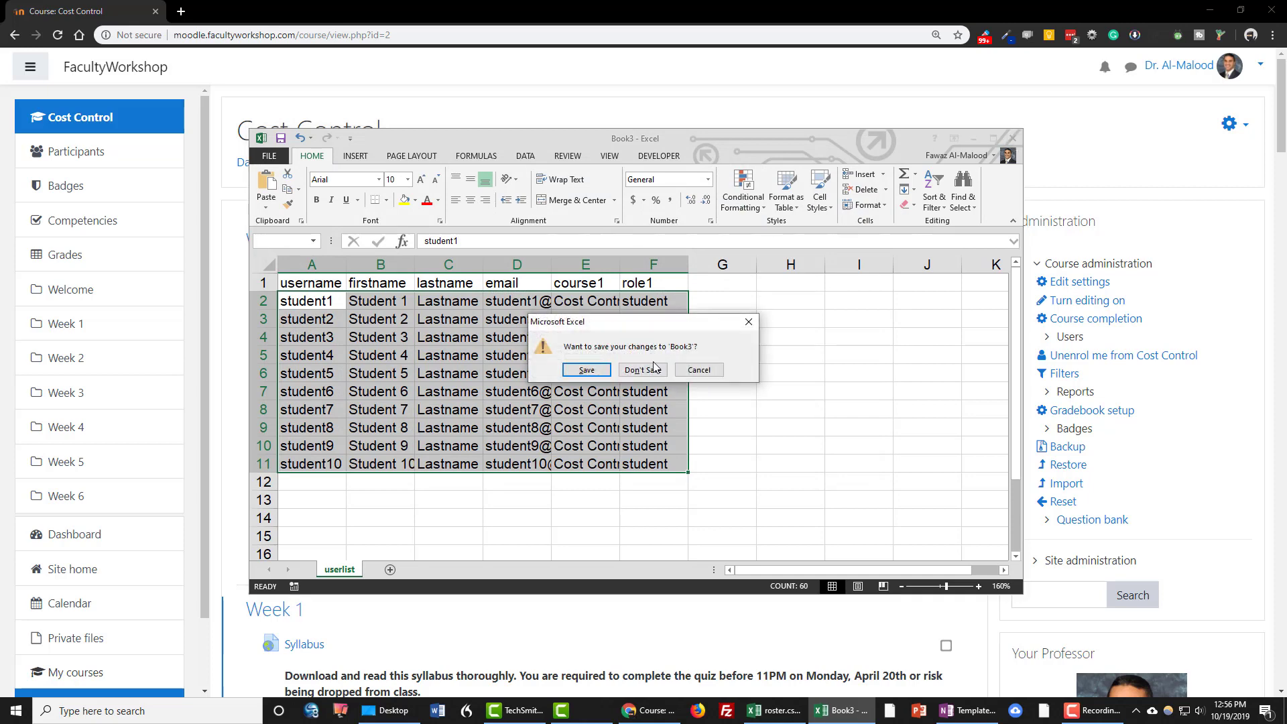
{"action": "left_click", "coordinate": [643, 370]}
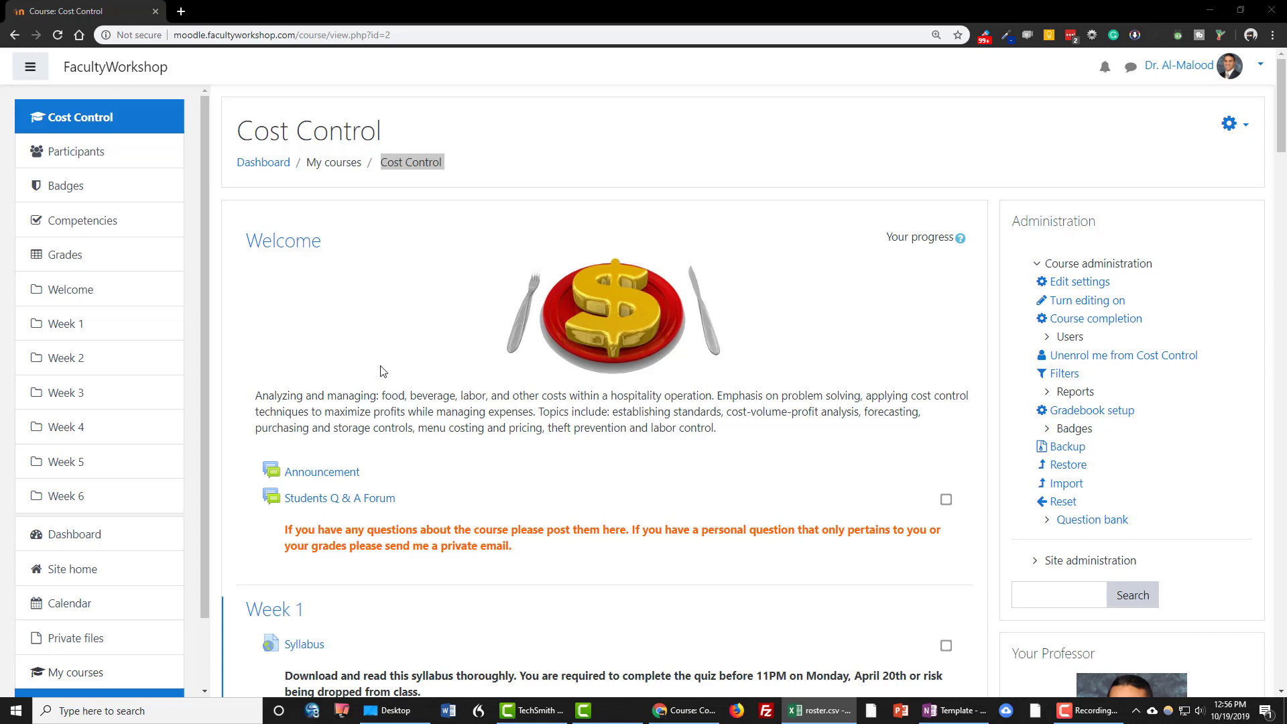
- Go to Site administration > Users > Upload users, add userlist.csv, and submit it for preview
{"action": "scroll", "coordinate": [115, 394], "scroll_direction": "down", "scroll_amount": 2}
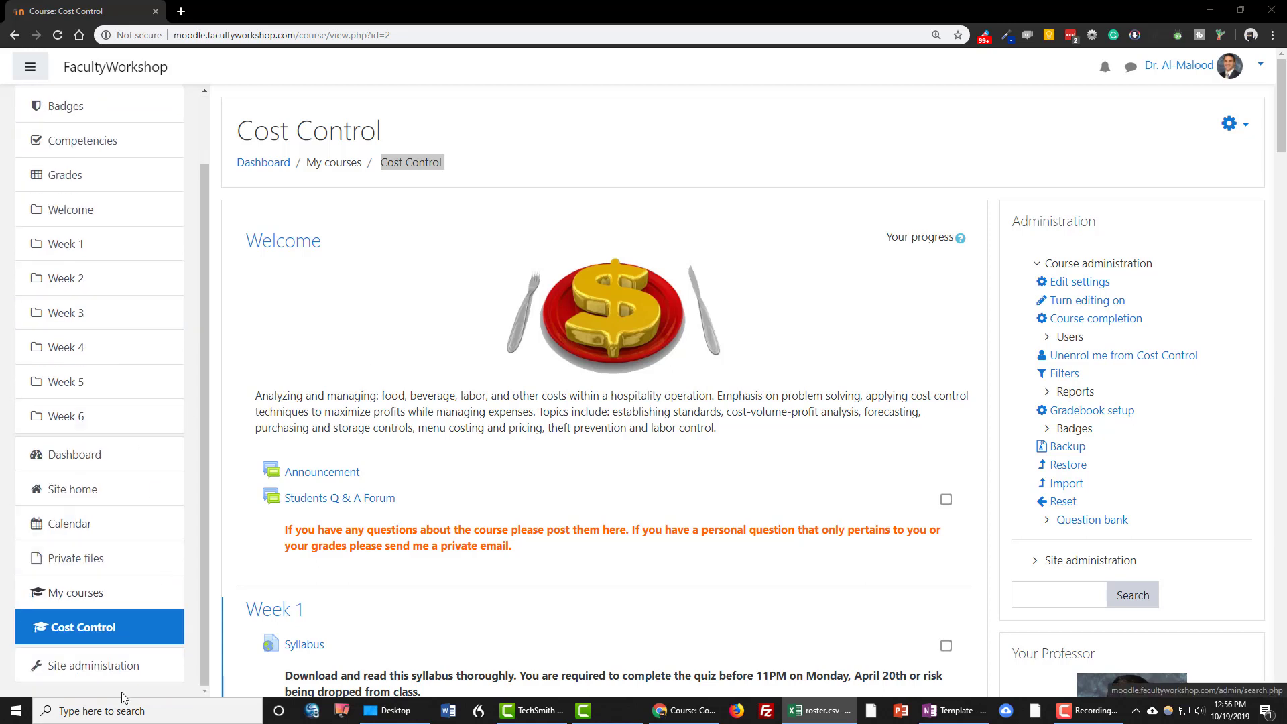
{"action": "left_click", "coordinate": [109, 670]}
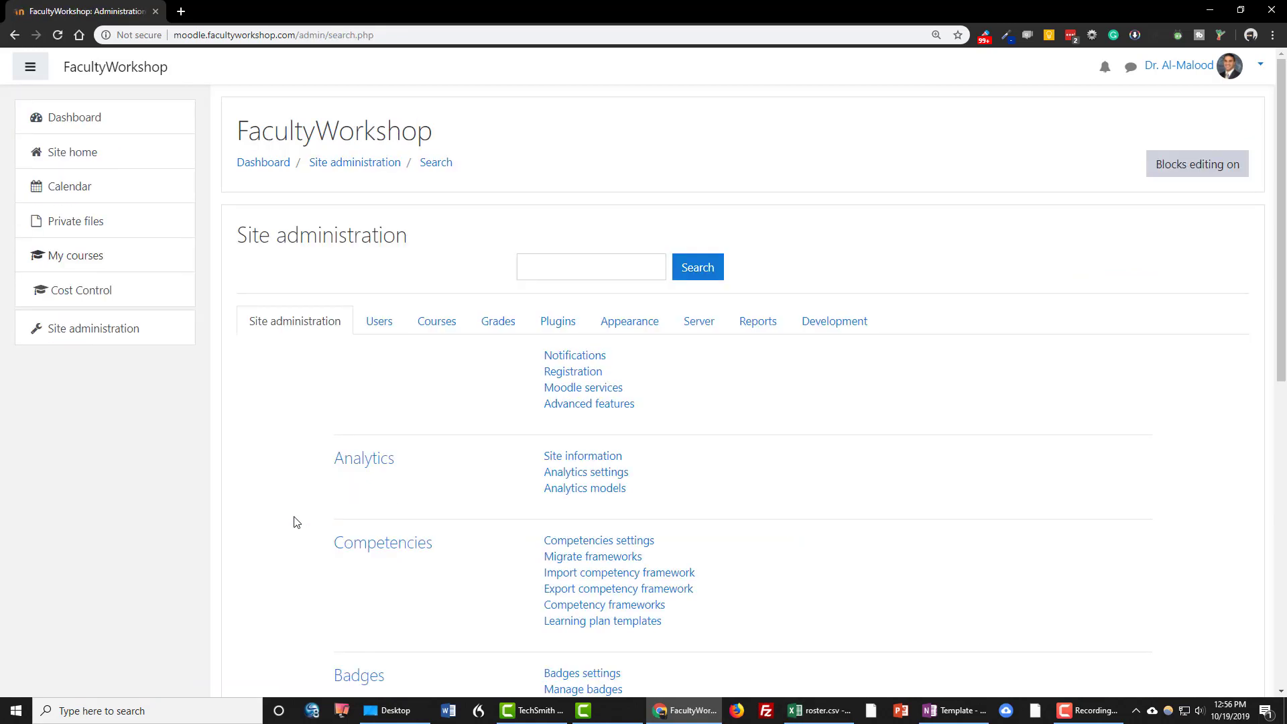
{"action": "left_click", "coordinate": [377, 330]}
{"action": "scroll", "coordinate": [338, 421], "scroll_direction": "down", "scroll_amount": 2}
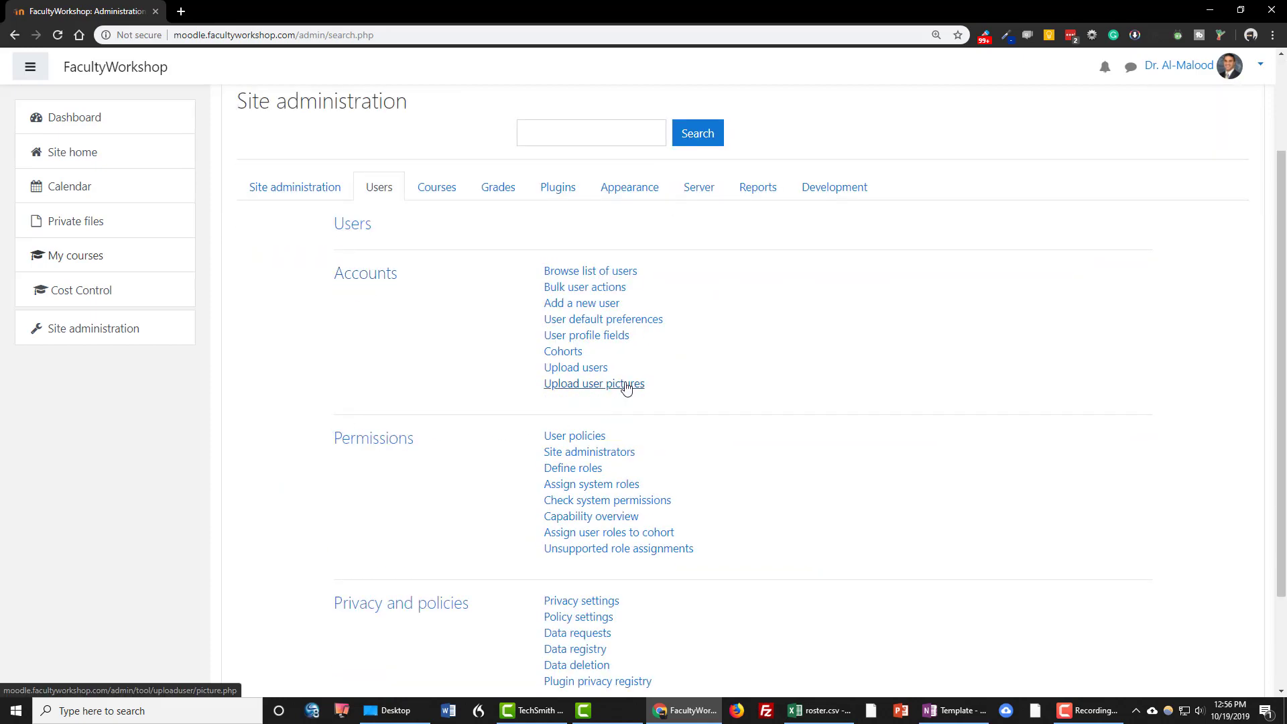
{"action": "left_click", "coordinate": [594, 375]}
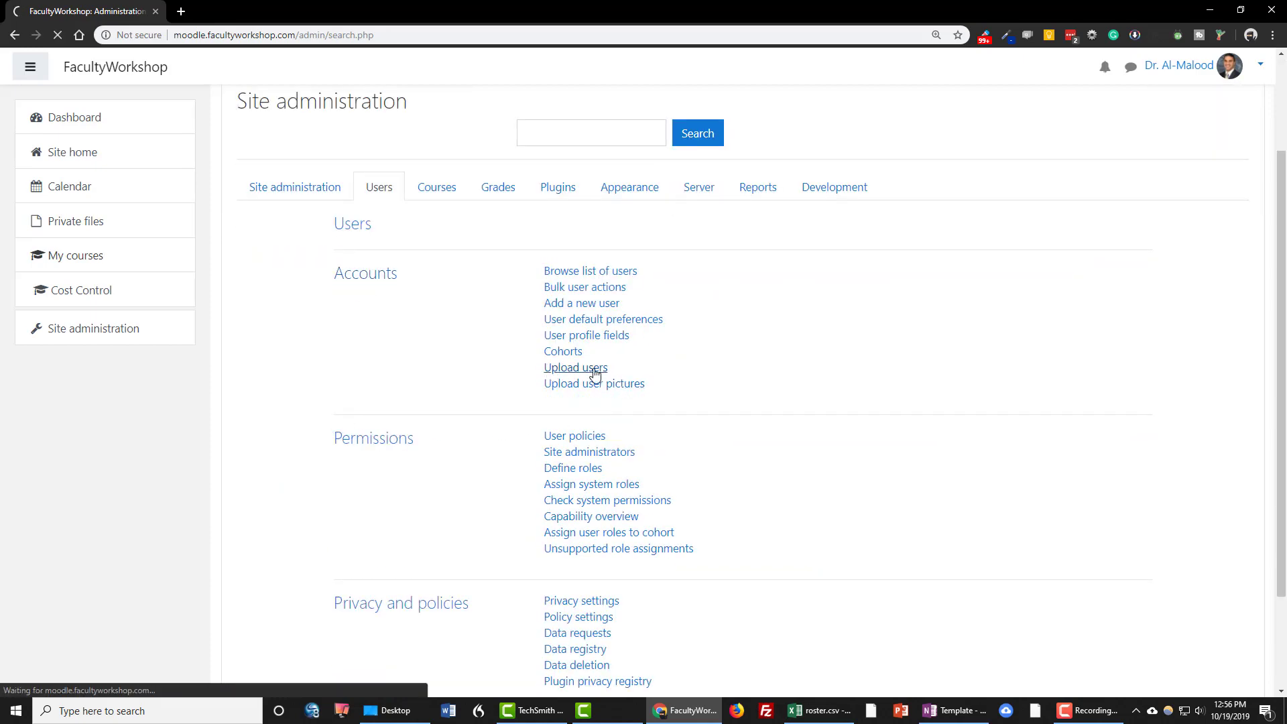
{"action": "left_click_drag", "start_coordinate": [0, 463], "coordinate": [684, 373]}
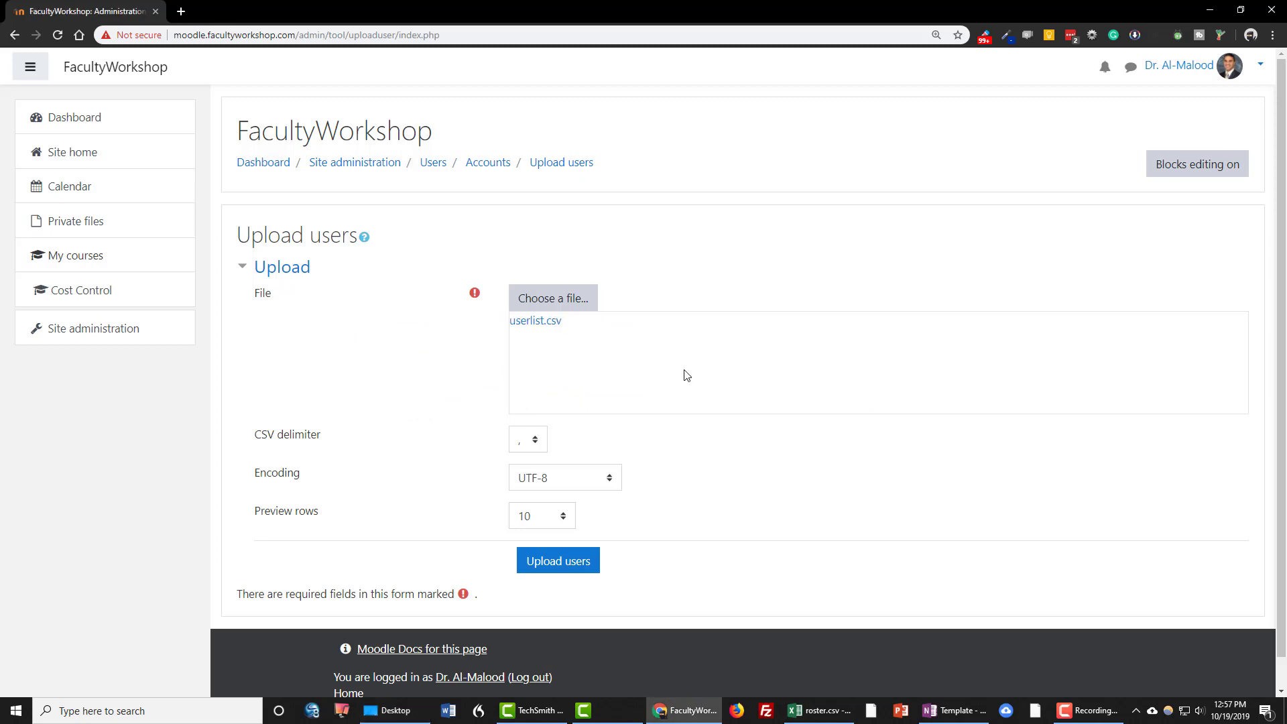
{"action": "left_click", "coordinate": [579, 570]}
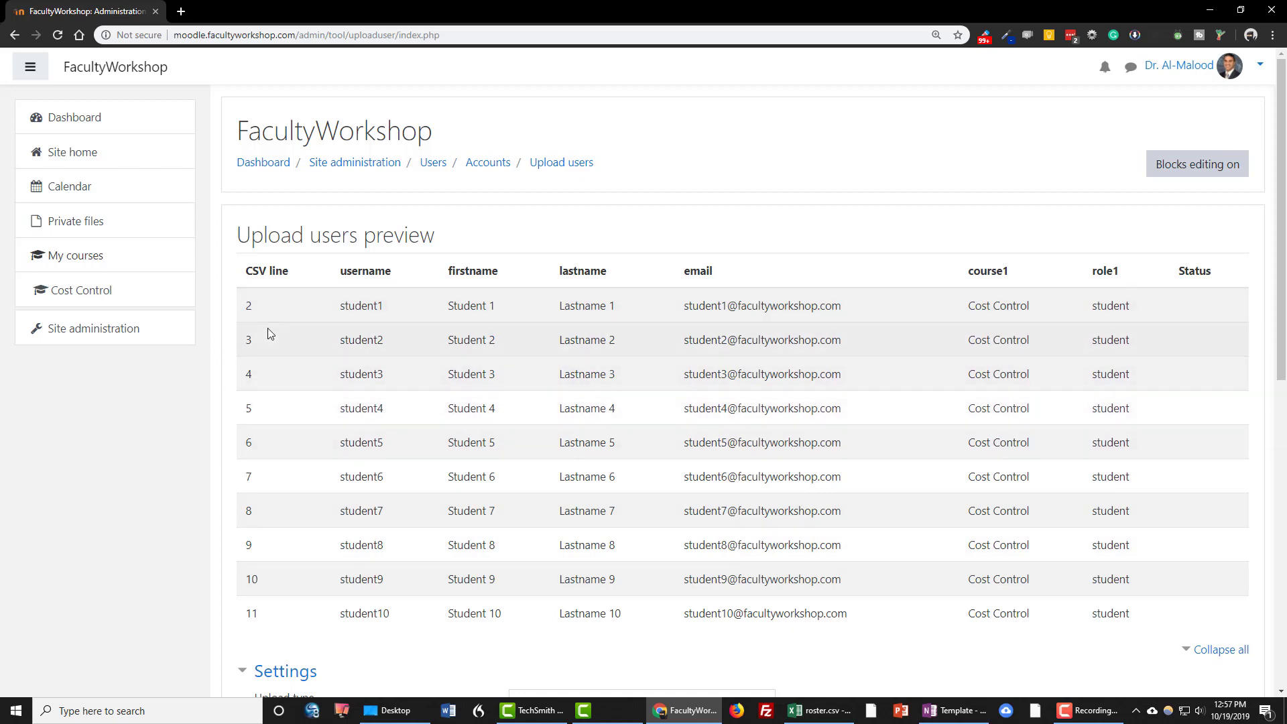
- Confirm the ten-student upload with default settings and return to the Cost Control course
{"action": "scroll", "coordinate": [402, 284], "scroll_direction": "down", "scroll_amount": 8}
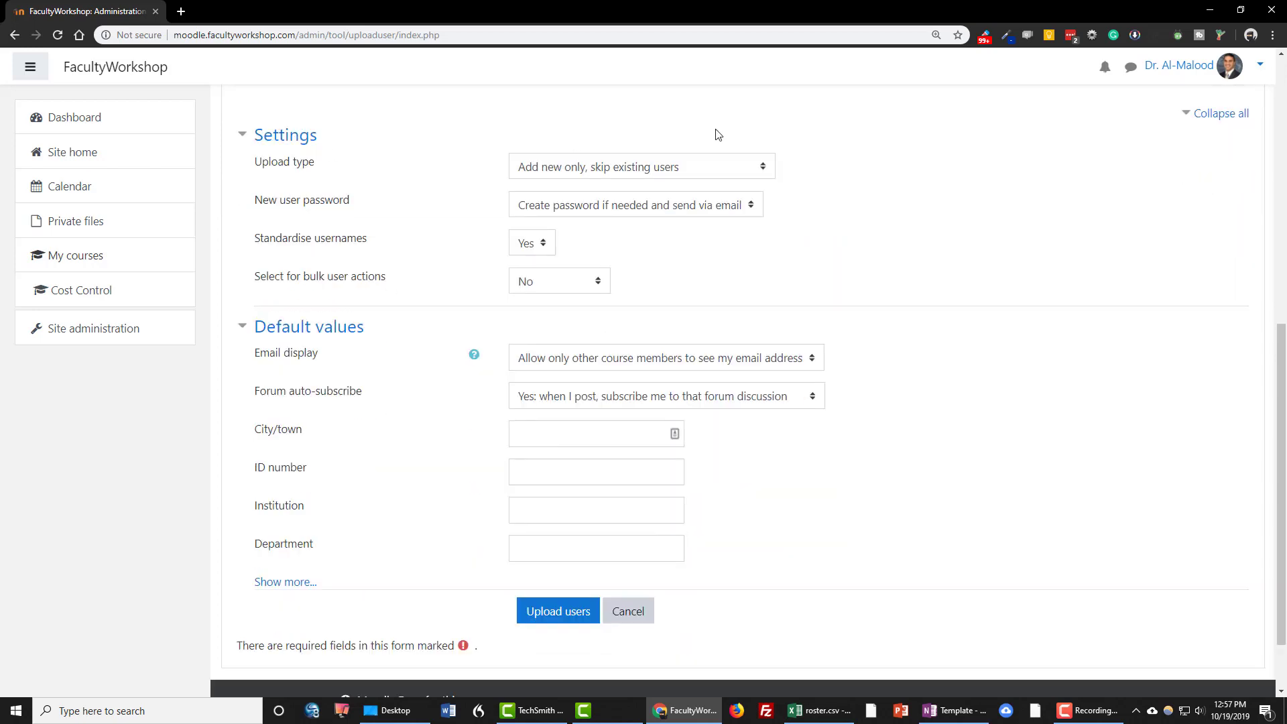
{"action": "scroll", "coordinate": [905, 295], "scroll_direction": "down", "scroll_amount": 1}
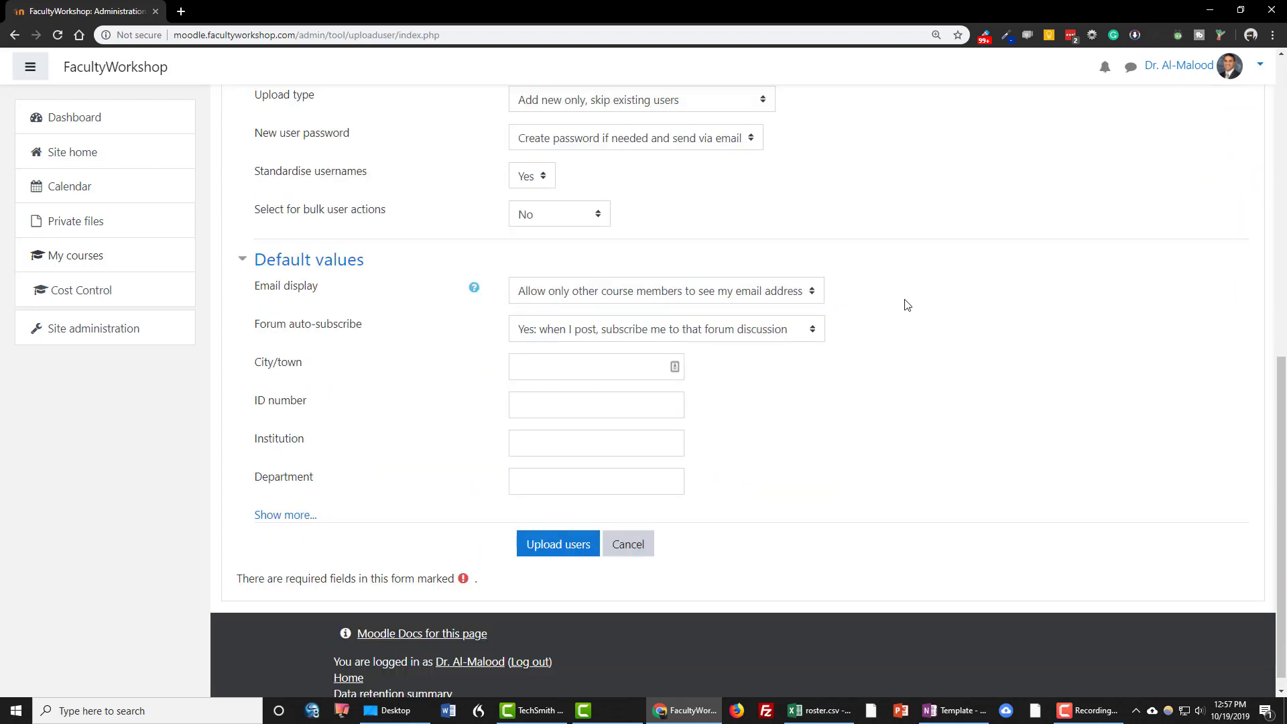
{"action": "left_click", "coordinate": [563, 546]}
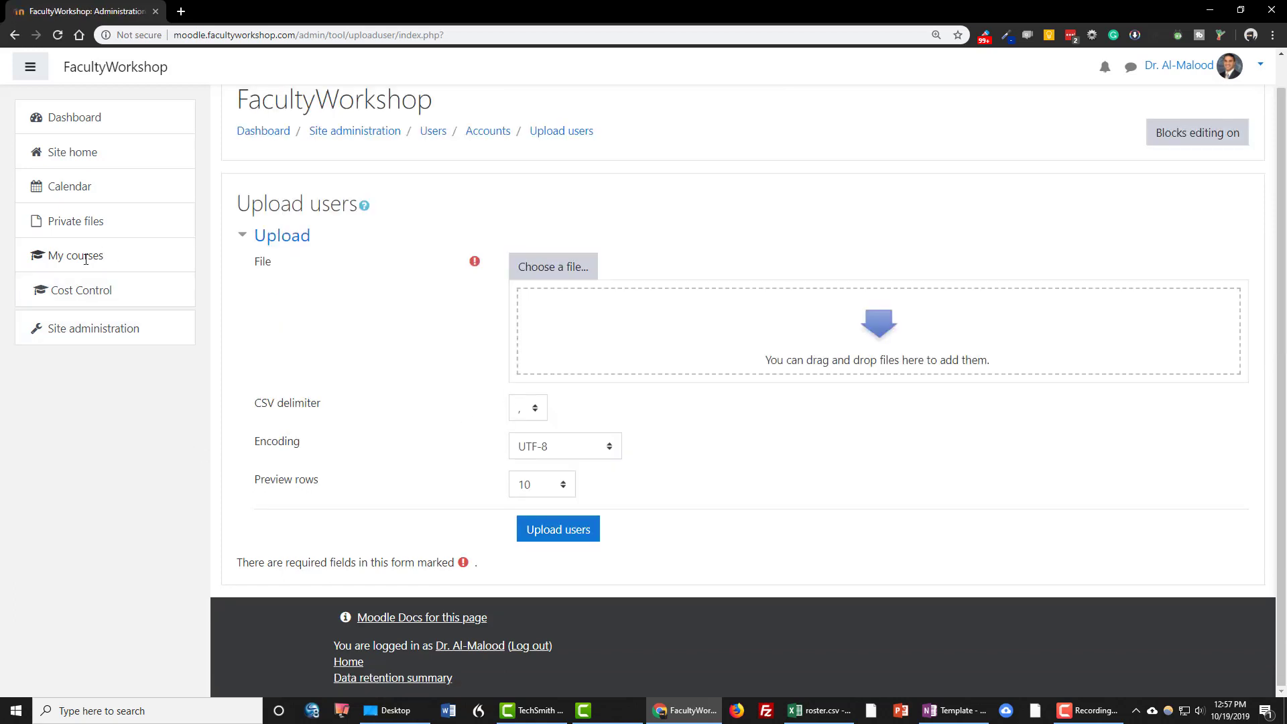
{"action": "left_click", "coordinate": [69, 290]}
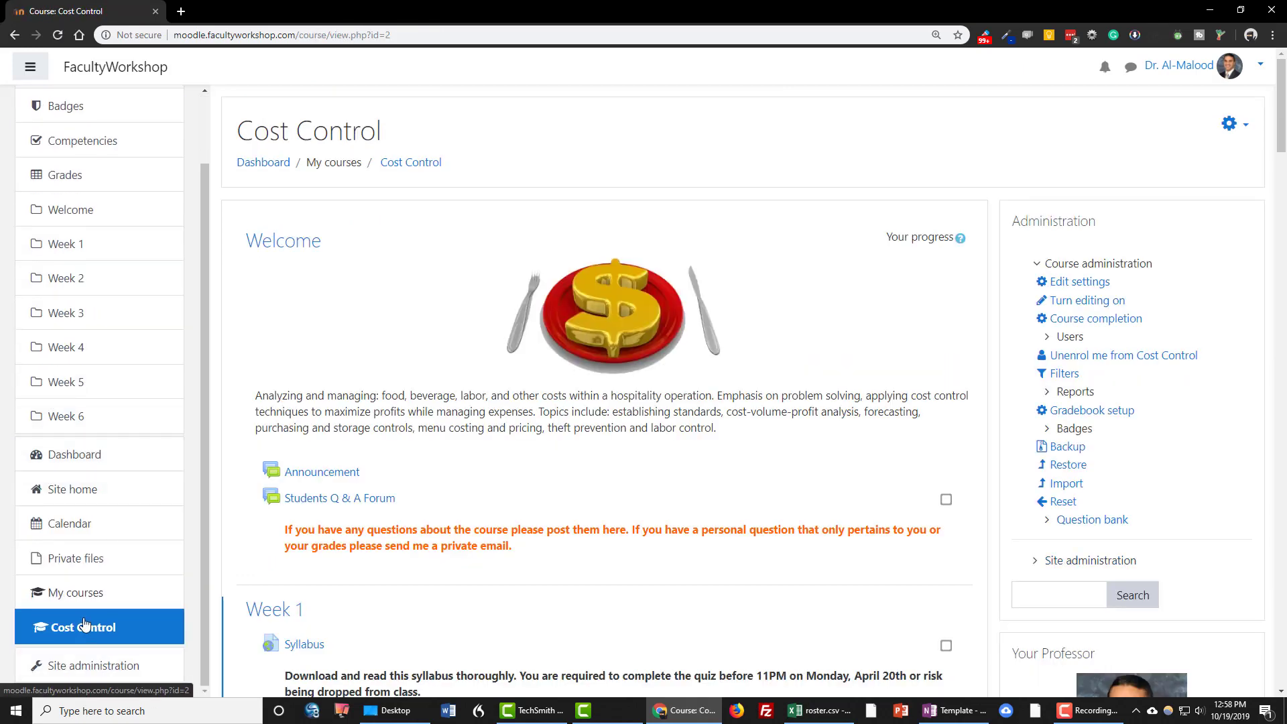
- Open the Cost Control Grader report and scroll through the ten listed students
{"action": "left_click", "coordinate": [72, 176]}
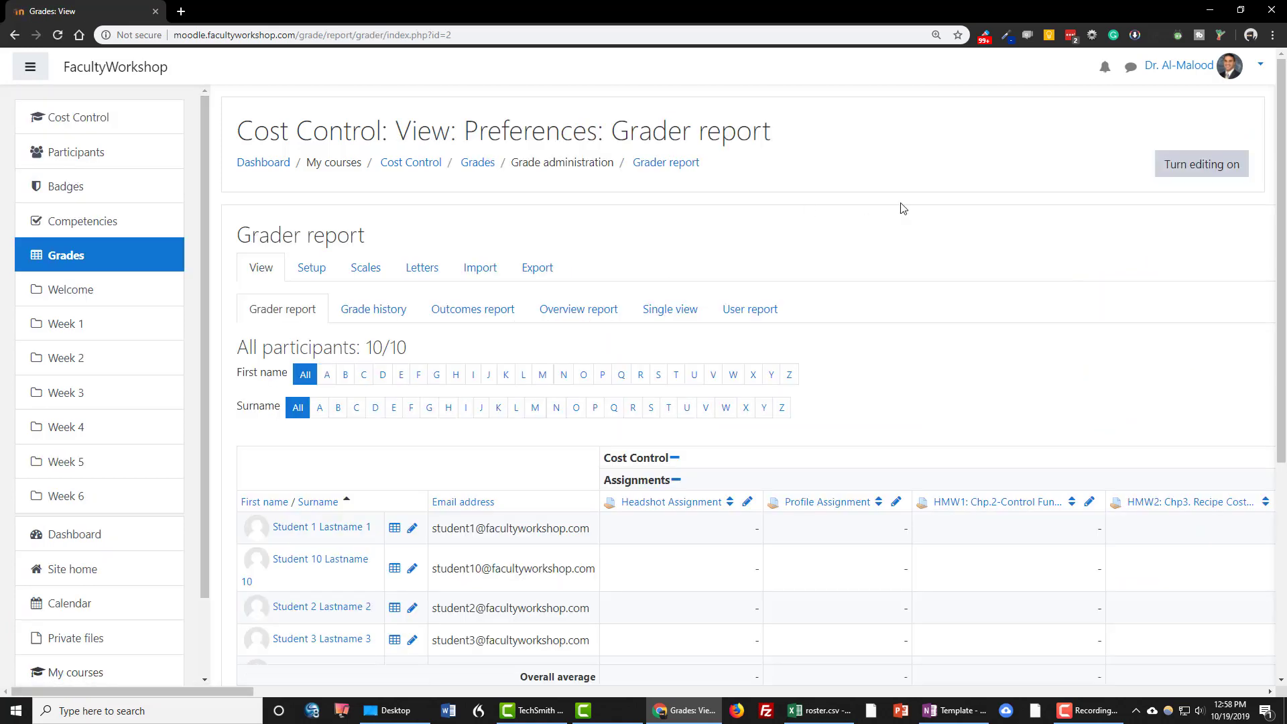
{"action": "scroll", "coordinate": [903, 208], "scroll_direction": "down", "scroll_amount": 4}
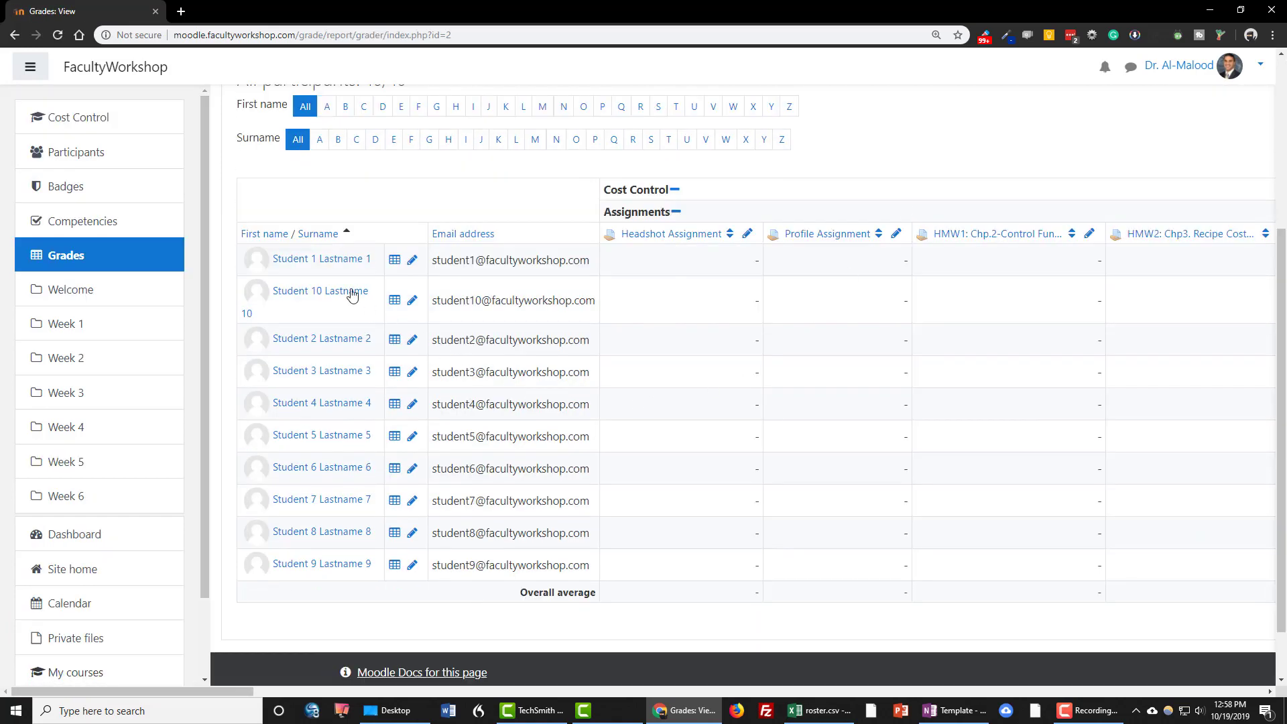